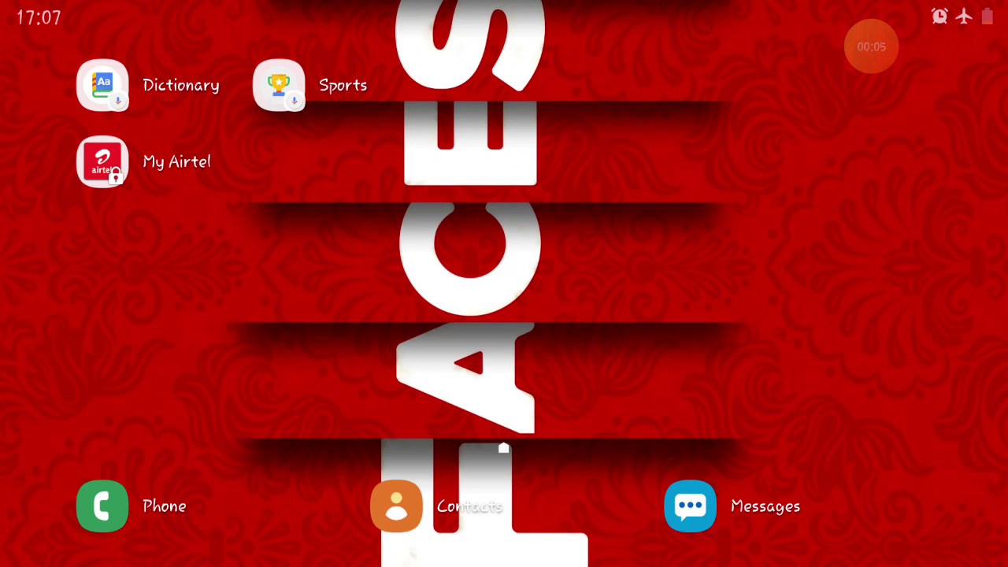
Open the launcher's app drawer, which lists Settings, Camera and Calculator.
click(131, 342)
click(139, 334)
drag(139, 350, 139, 158)
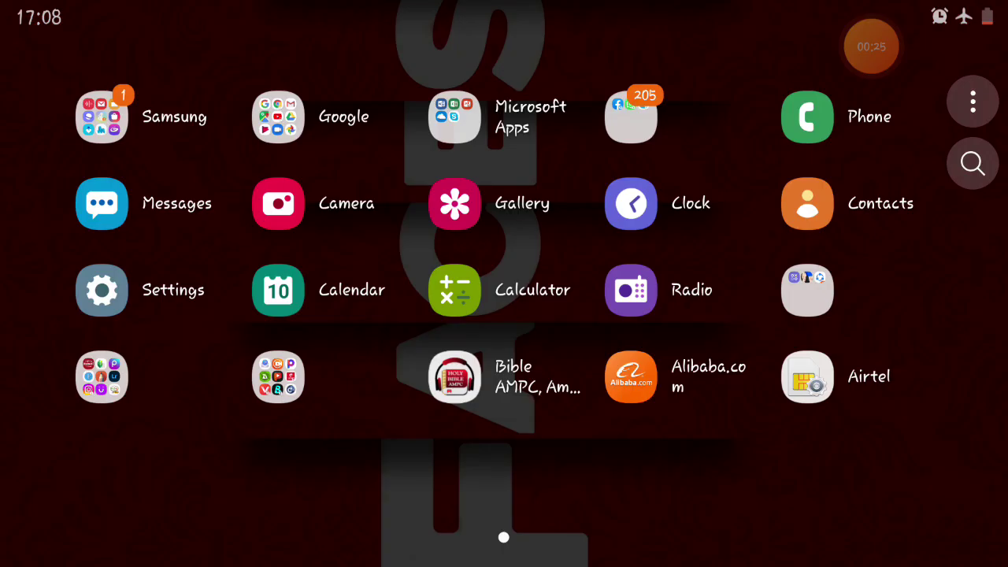
click(462, 228)
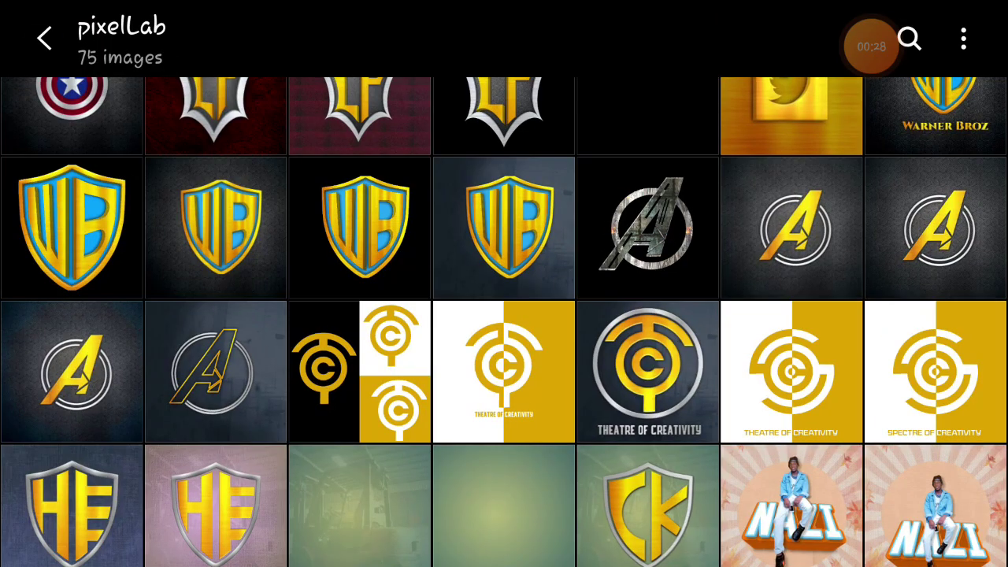
click(43, 40)
scroll(670, 315, up, 10)
scroll(669, 315, up, 5)
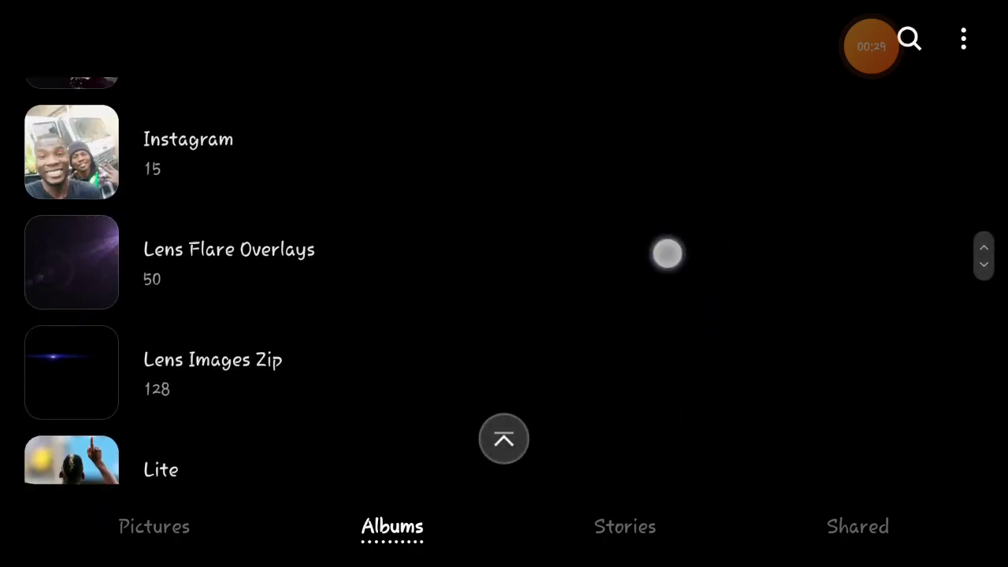
scroll(669, 354, up, 8)
scroll(674, 357, up, 10)
scroll(732, 276, up, 5)
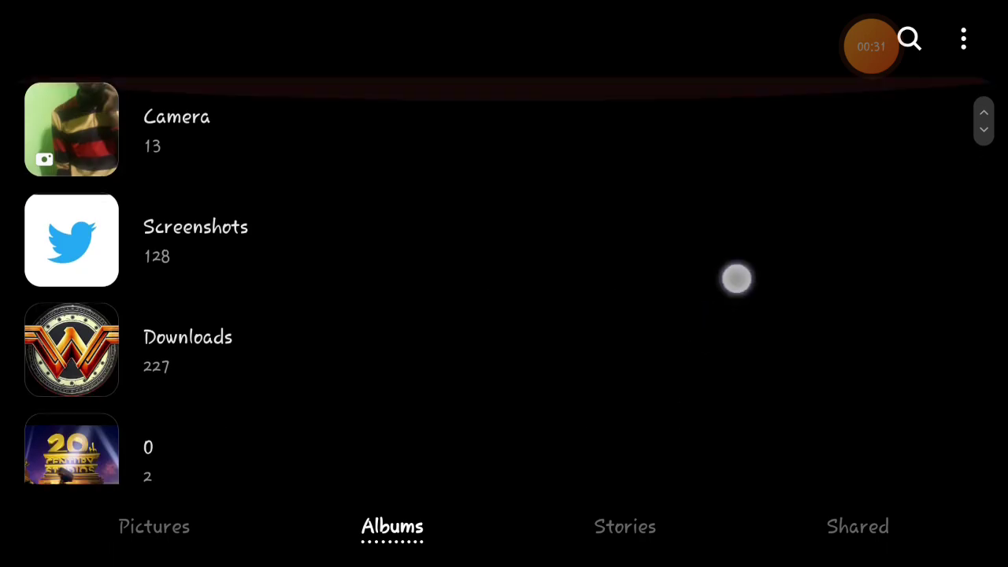
scroll(796, 141, down, 3)
scroll(795, 191, down, 2)
scroll(748, 327, up, 5)
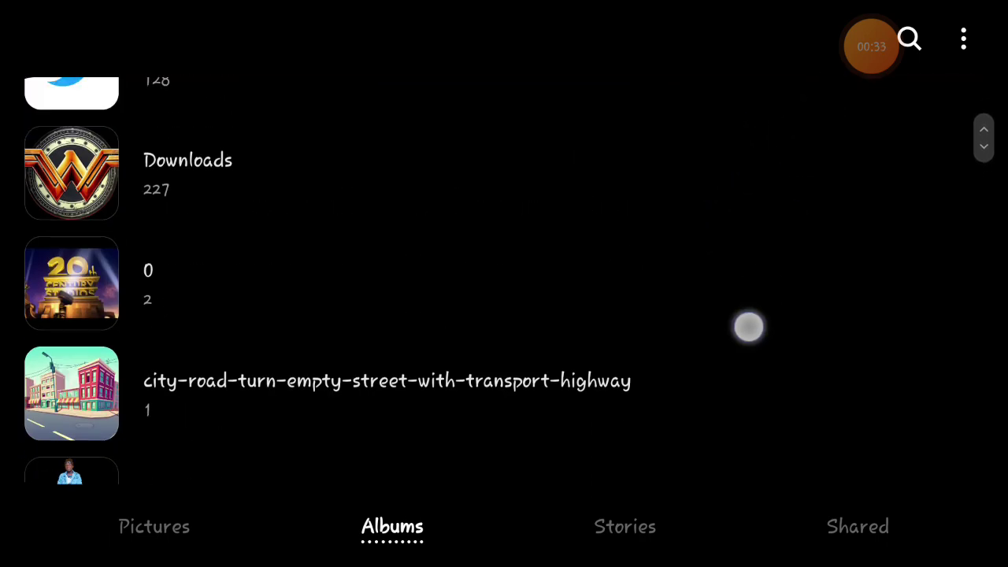
scroll(748, 327, up, 3)
click(504, 95)
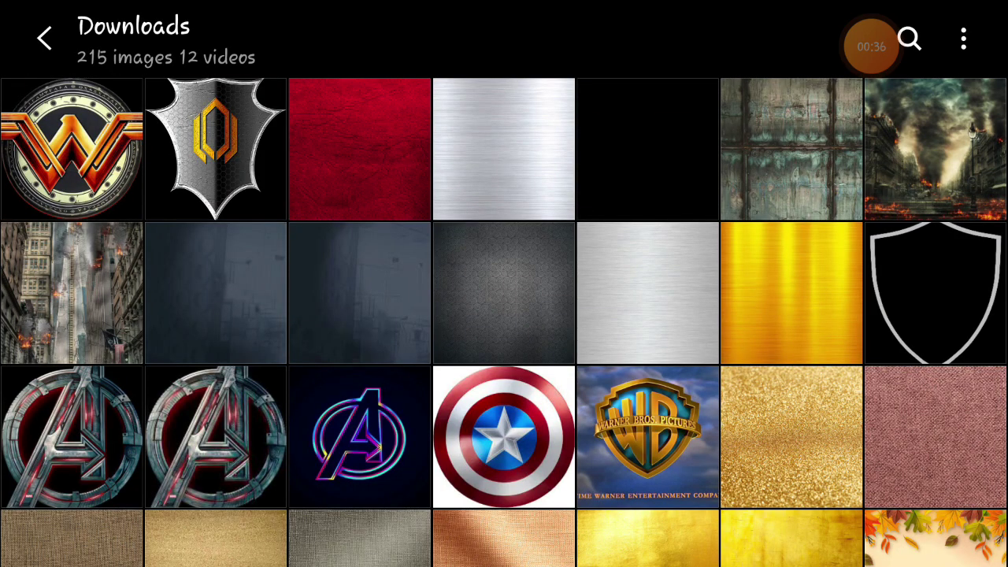
scroll(504, 315, down, 5)
scroll(504, 315, down, 5)
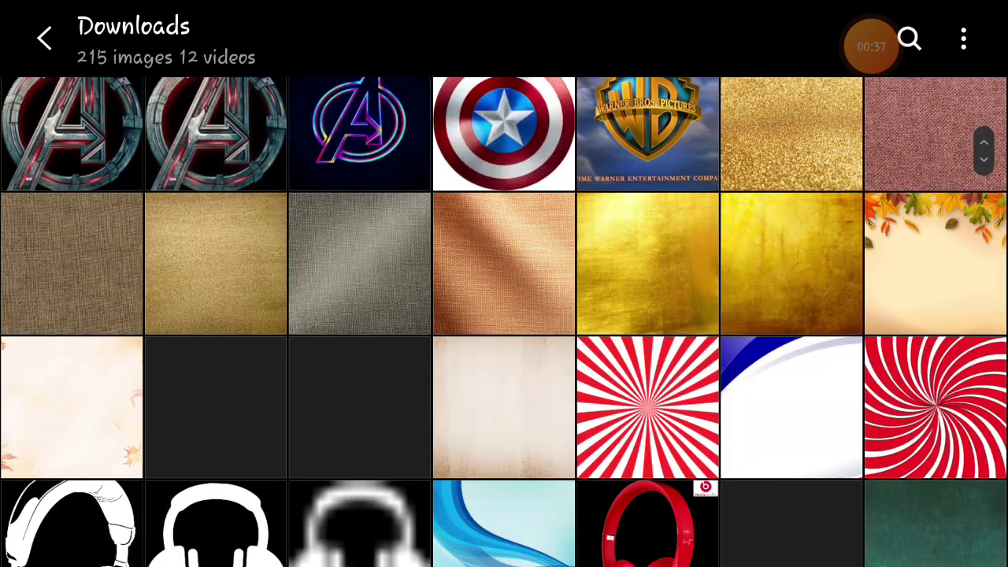
scroll(504, 315, down, 5)
scroll(504, 315, down, 2)
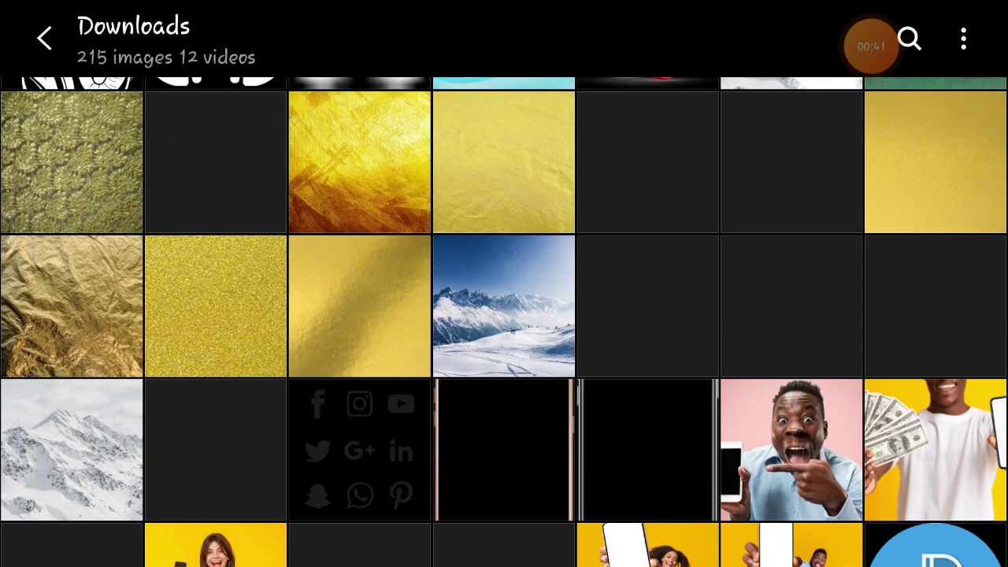
scroll(504, 315, up, 3)
scroll(504, 315, up, 3)
scroll(504, 315, up, 3)
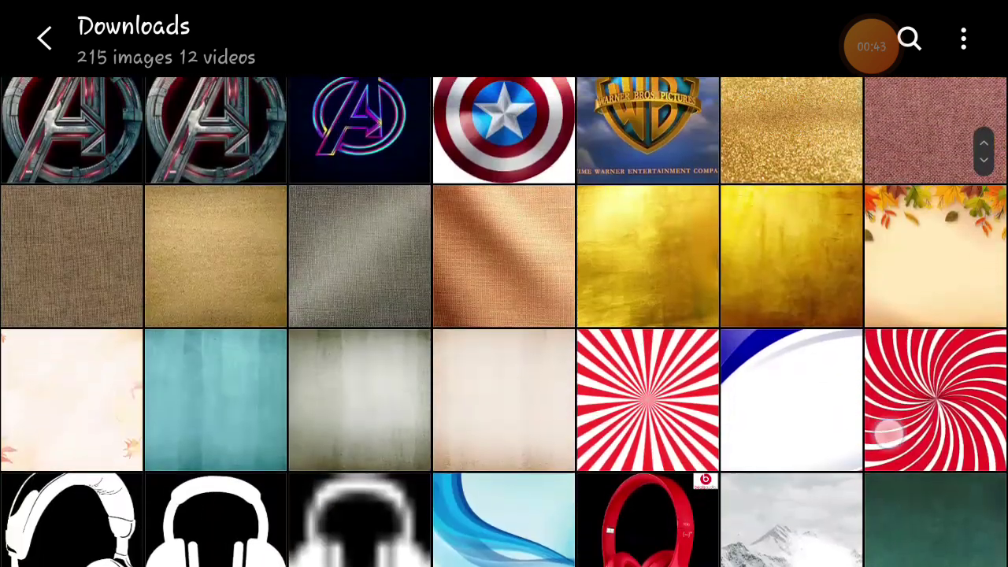
scroll(504, 315, up, 3)
scroll(504, 315, up, 3)
scroll(504, 315, up, 1)
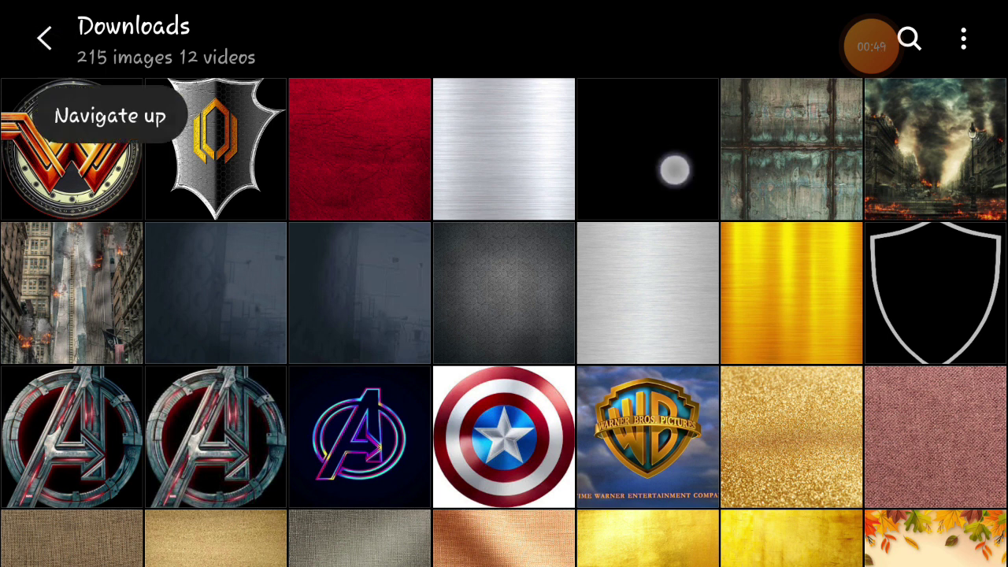
click(647, 149)
click(44, 38)
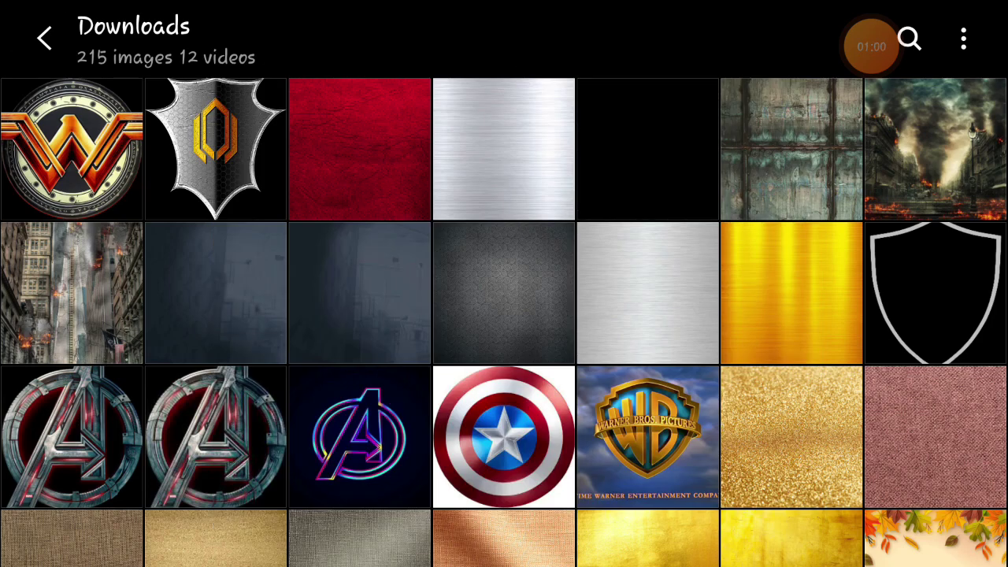
key(Home)
drag(859, 353, 859, 118)
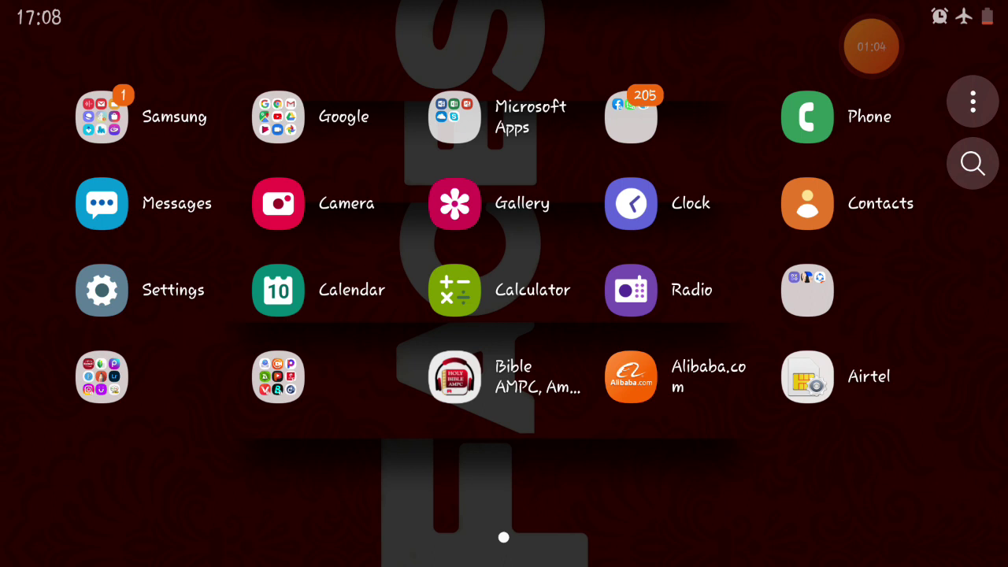
Launch PixelLab from the photo-editing folder and load the Default template.
click(102, 376)
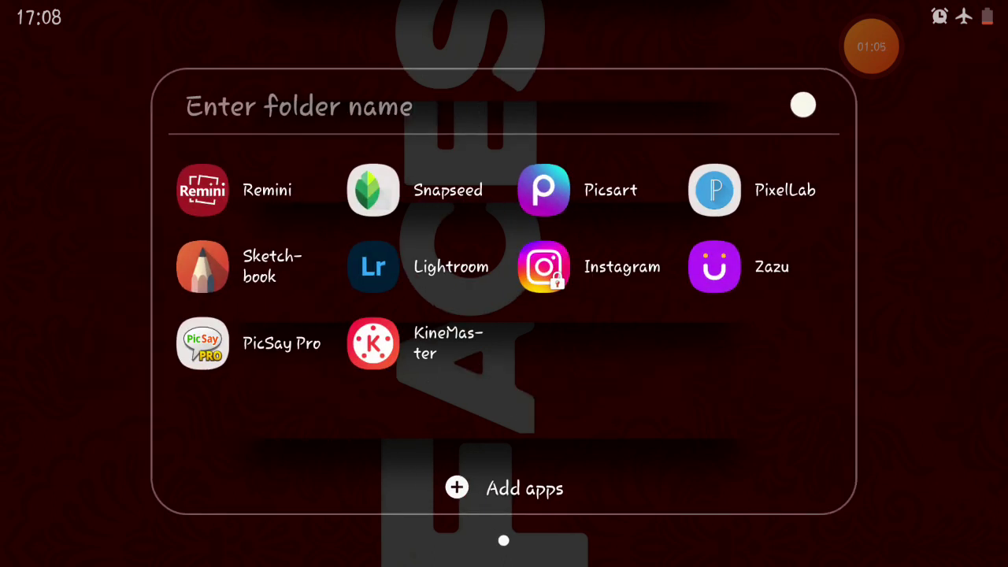
click(715, 190)
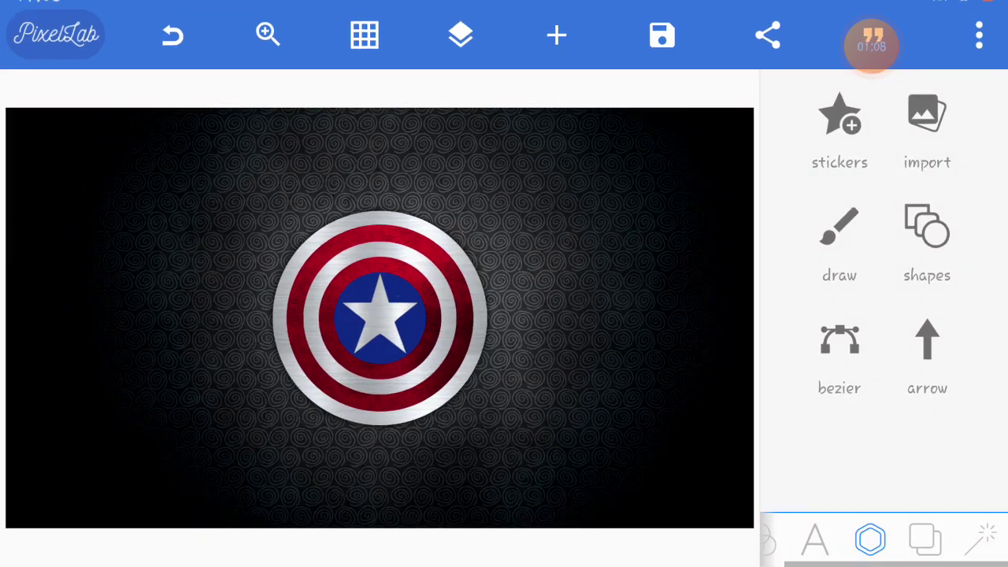
drag(788, 539, 906, 539)
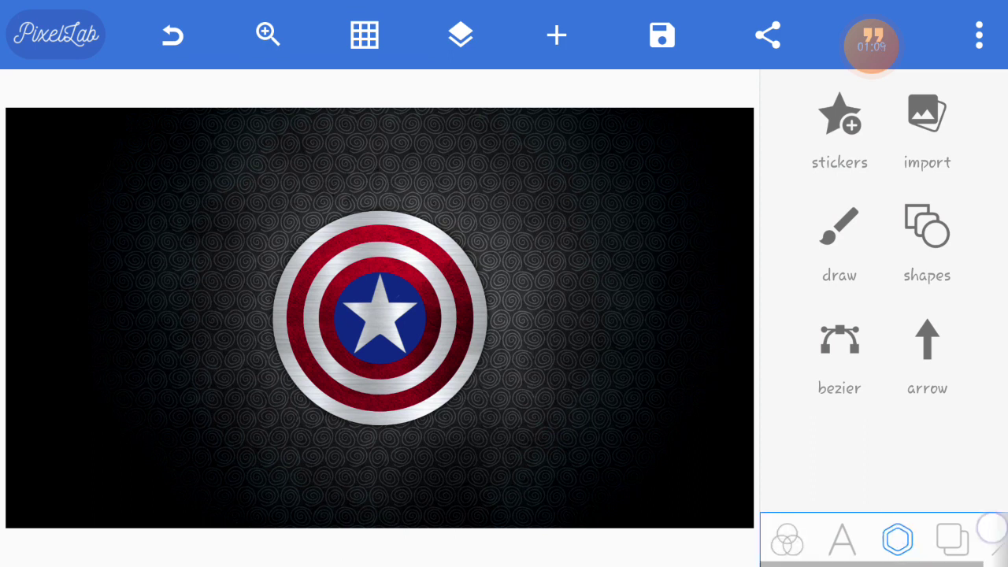
click(803, 528)
click(858, 219)
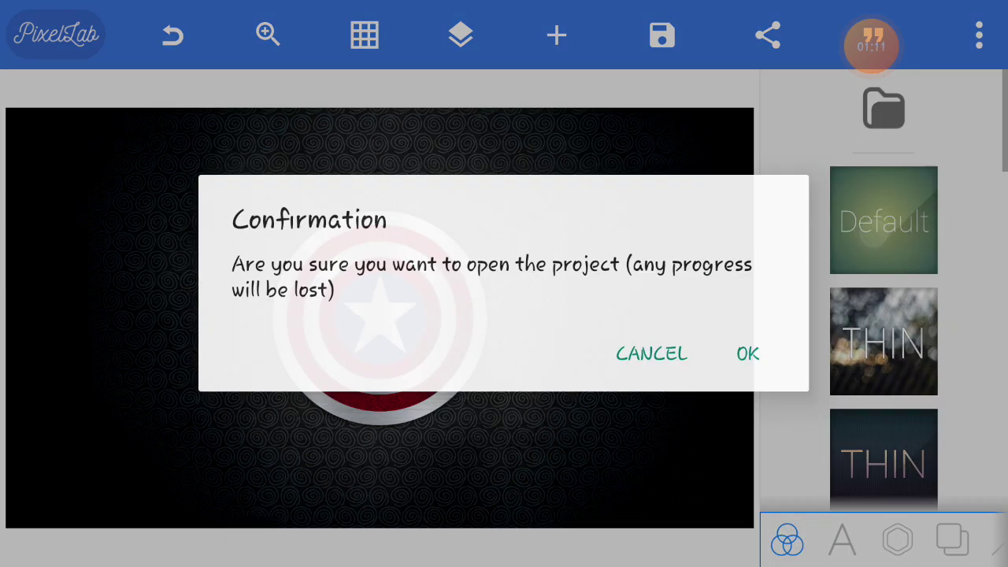
click(748, 352)
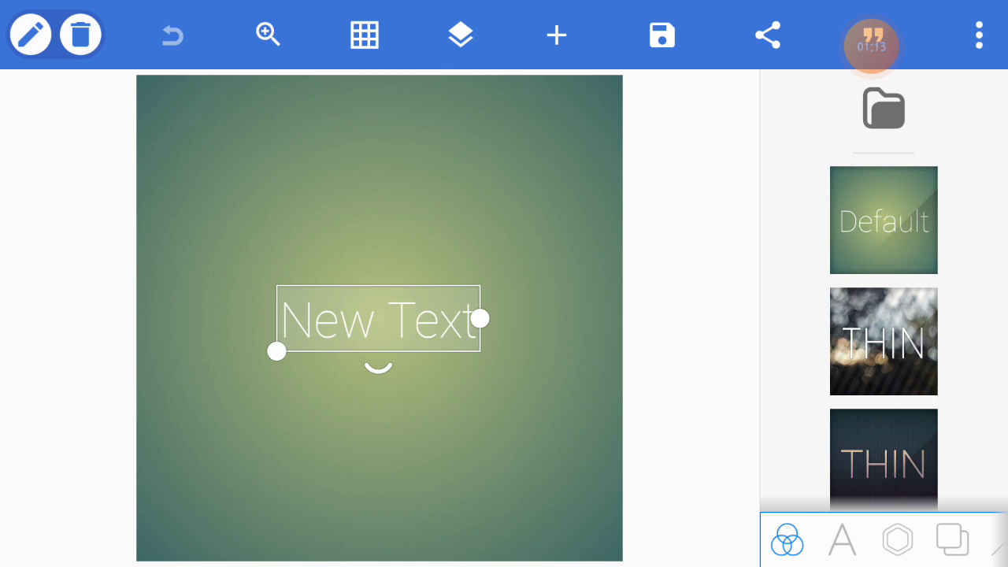
Delete the New Text placeholder, leaving the plain green gradient canvas.
click(842, 540)
click(926, 228)
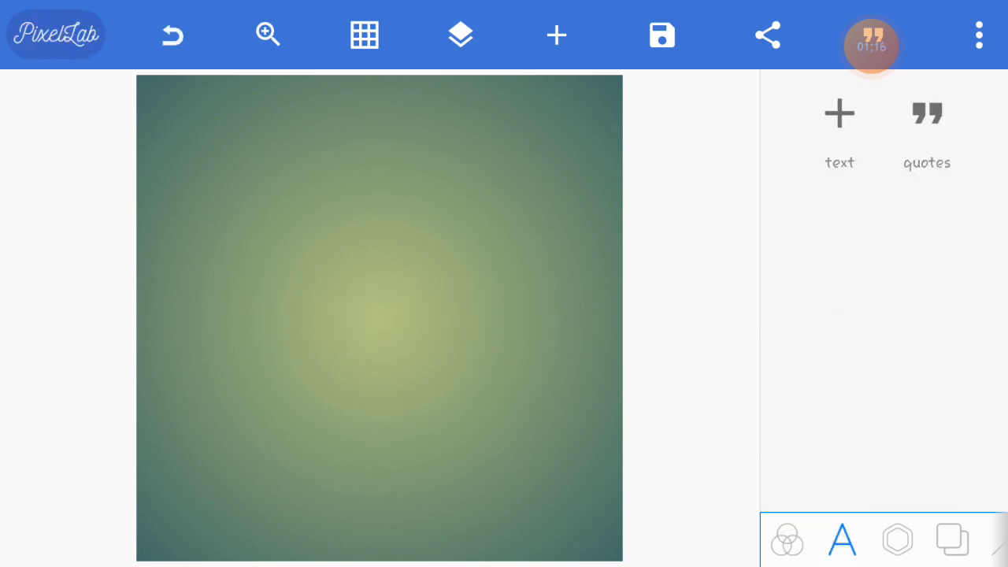
click(898, 539)
Add a circle shape and fill it with black.
click(927, 228)
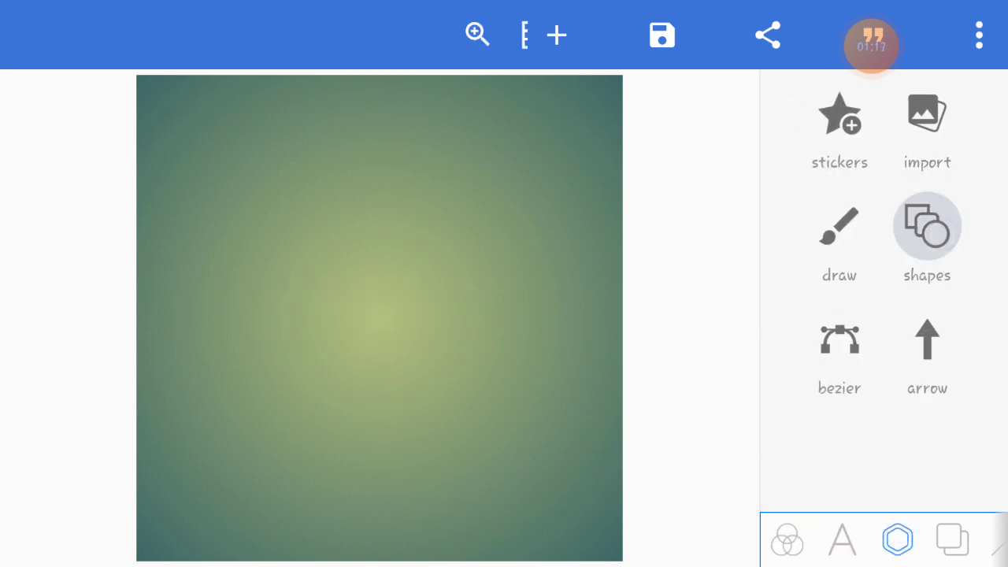
click(916, 176)
click(461, 115)
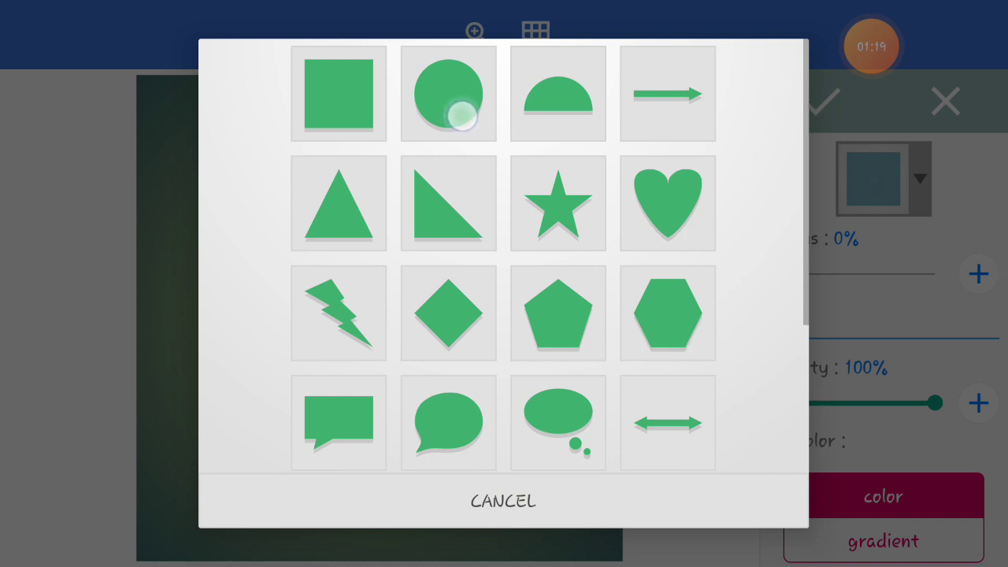
click(822, 103)
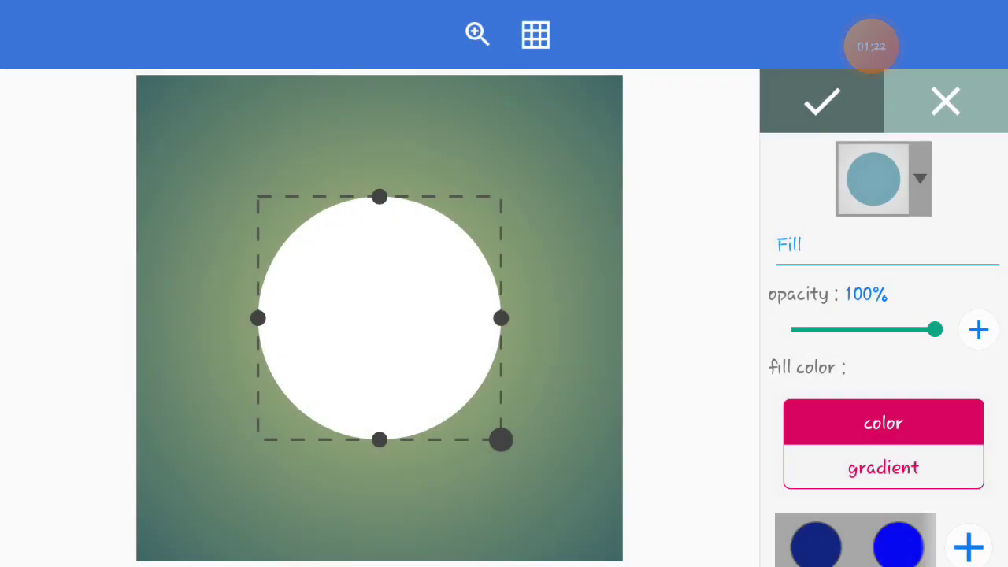
click(839, 114)
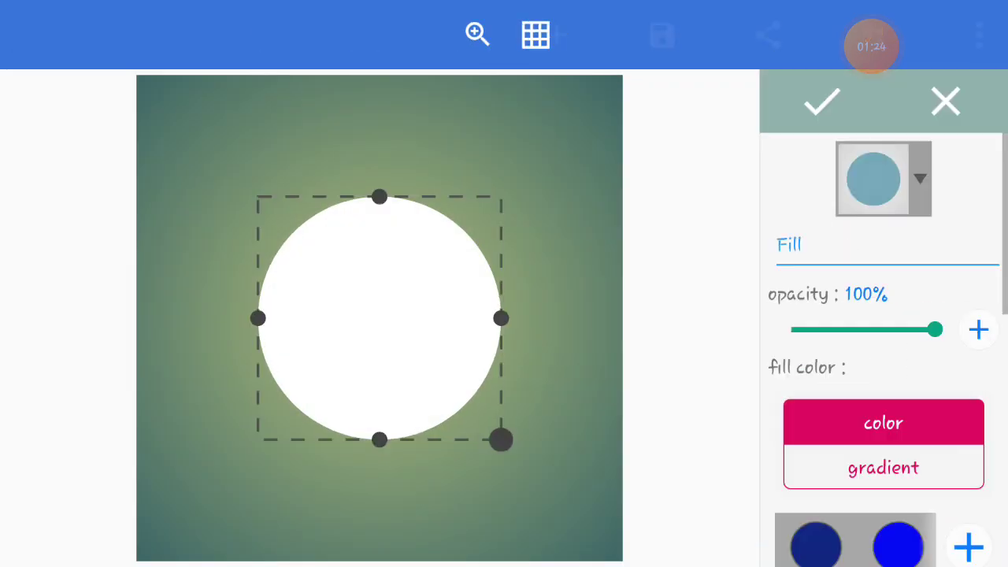
scroll(882, 441, down, 2)
scroll(856, 426, right, 3)
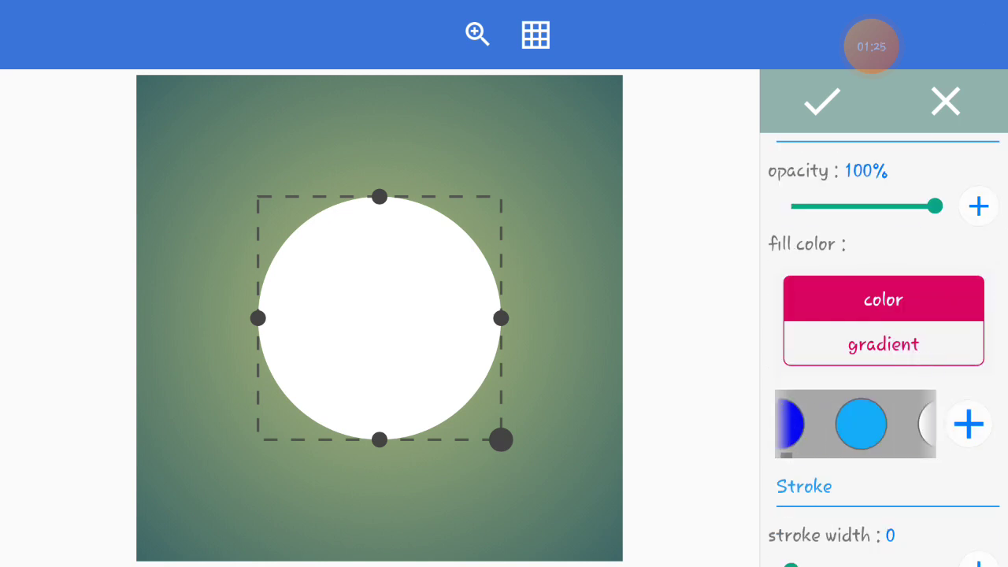
click(904, 423)
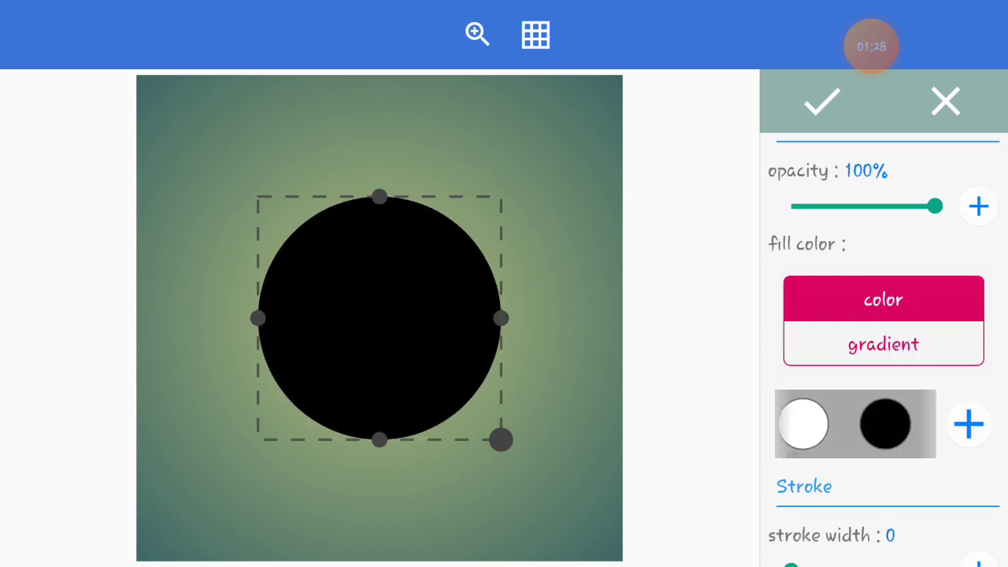
Enlarge the black circle until it fills most of the canvas.
drag(501, 440, 551, 496)
drag(519, 457, 571, 513)
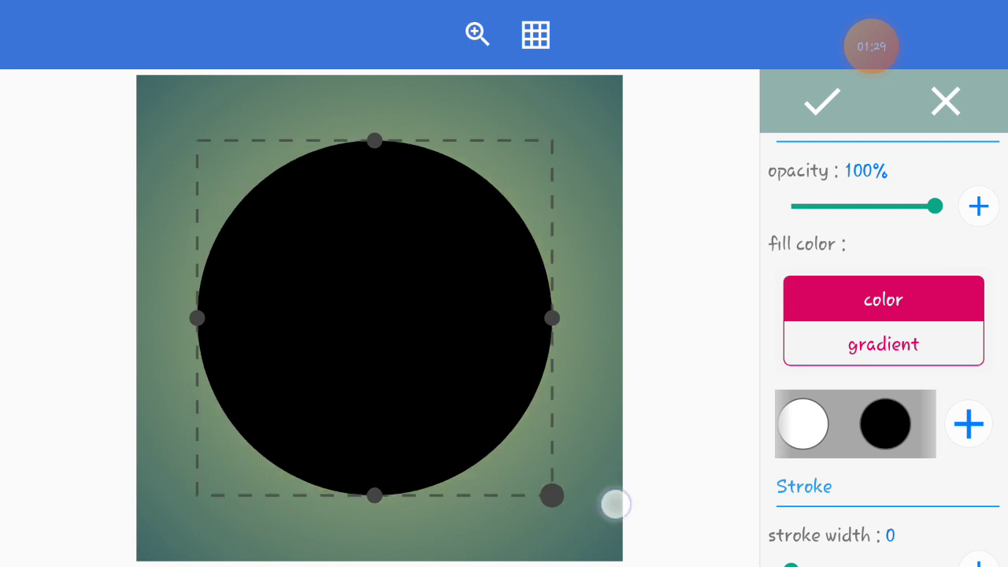
drag(520, 441, 513, 423)
drag(571, 513, 612, 525)
drag(551, 457, 540, 443)
click(822, 102)
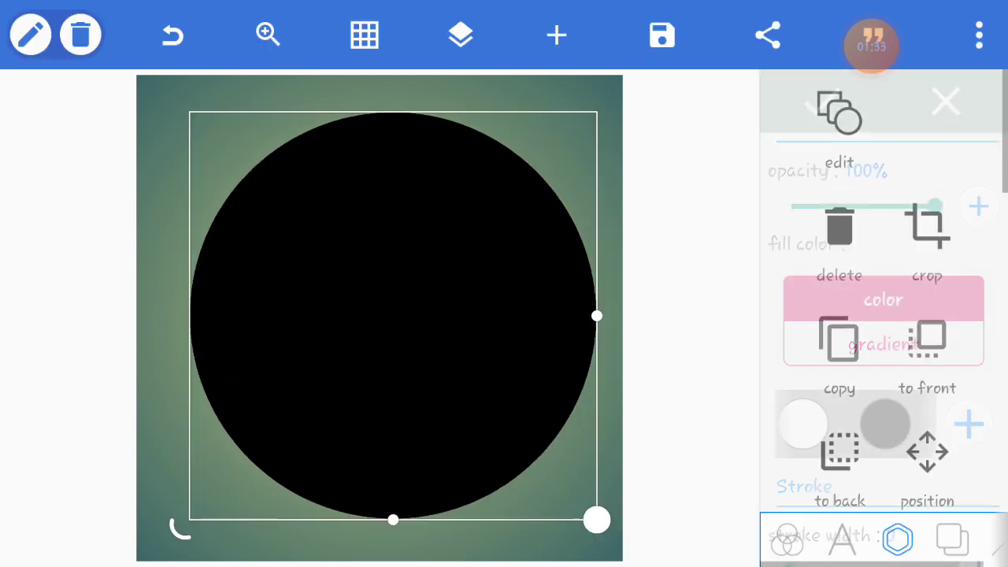
scroll(882, 315, down, 3)
Centre the circle horizontally and vertically on the canvas.
click(837, 472)
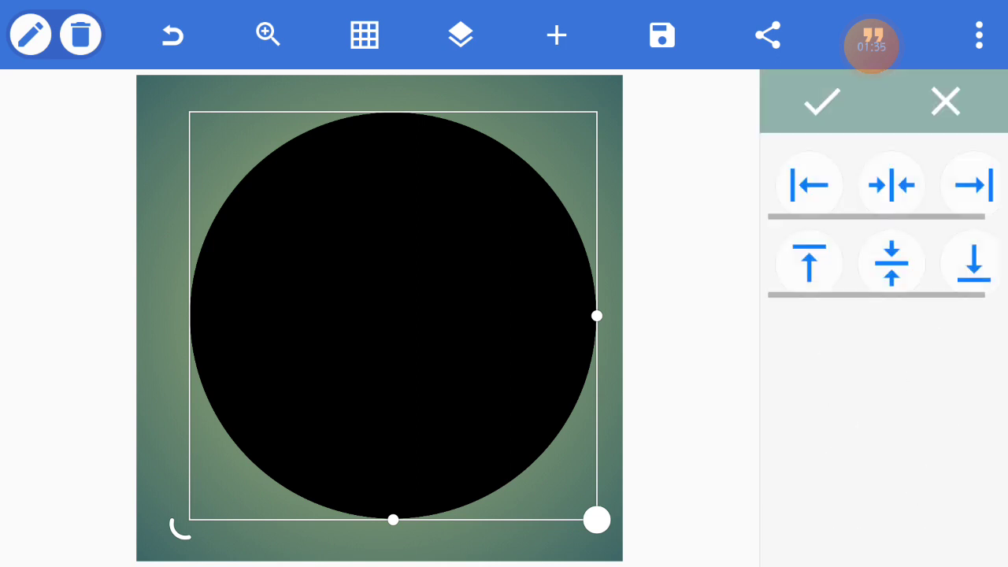
click(893, 186)
click(893, 263)
click(823, 103)
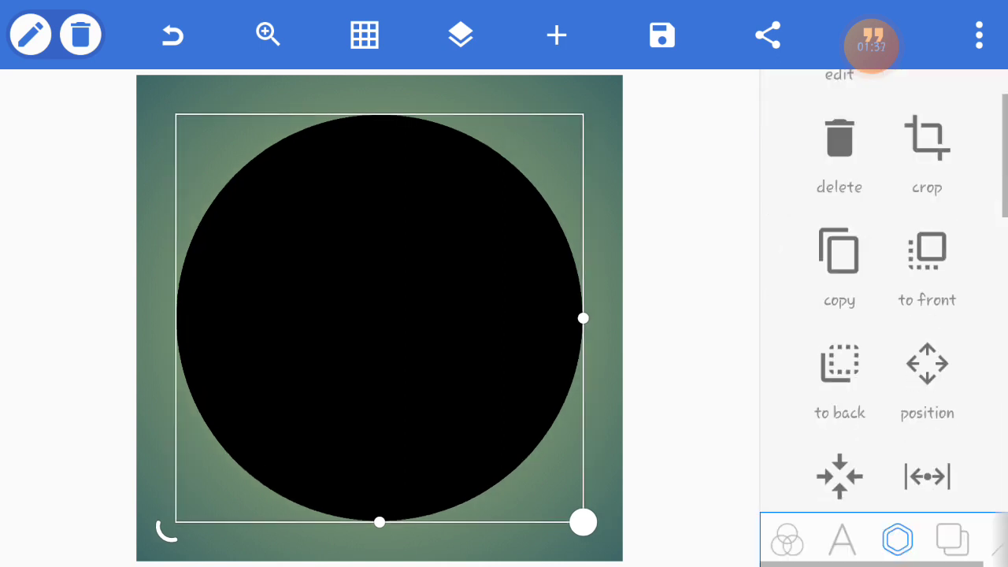
Lock the circle layer and import the black Twitter bird image.
click(462, 34)
click(195, 99)
click(551, 150)
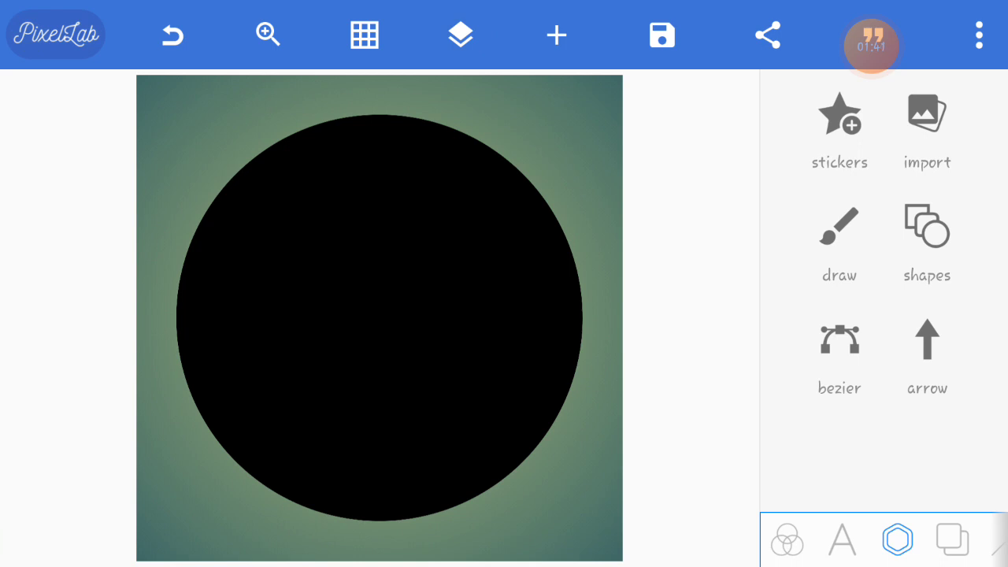
click(927, 113)
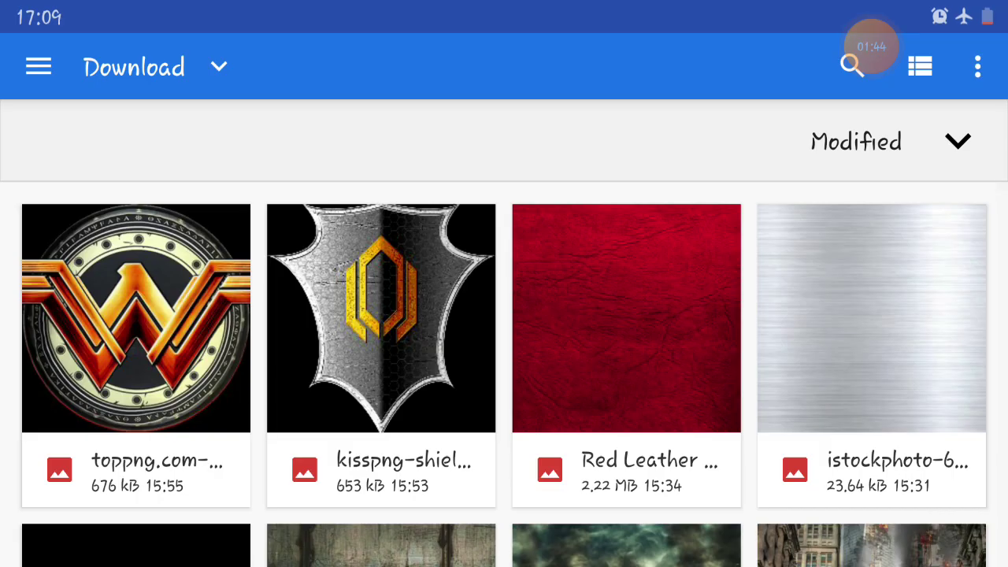
scroll(504, 354, down, 2)
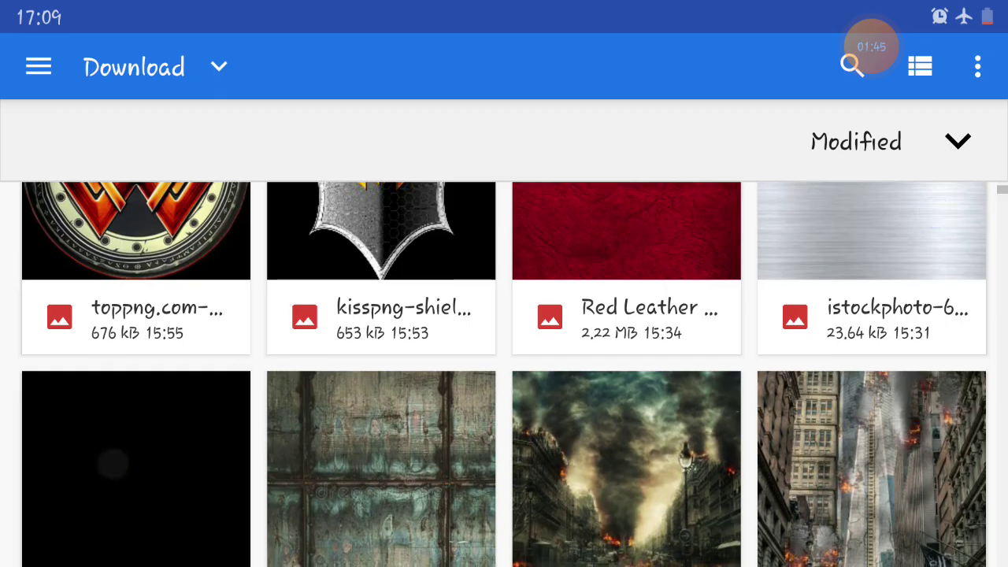
click(111, 463)
Place the imported bird and turn it white with a colour overlay.
click(954, 488)
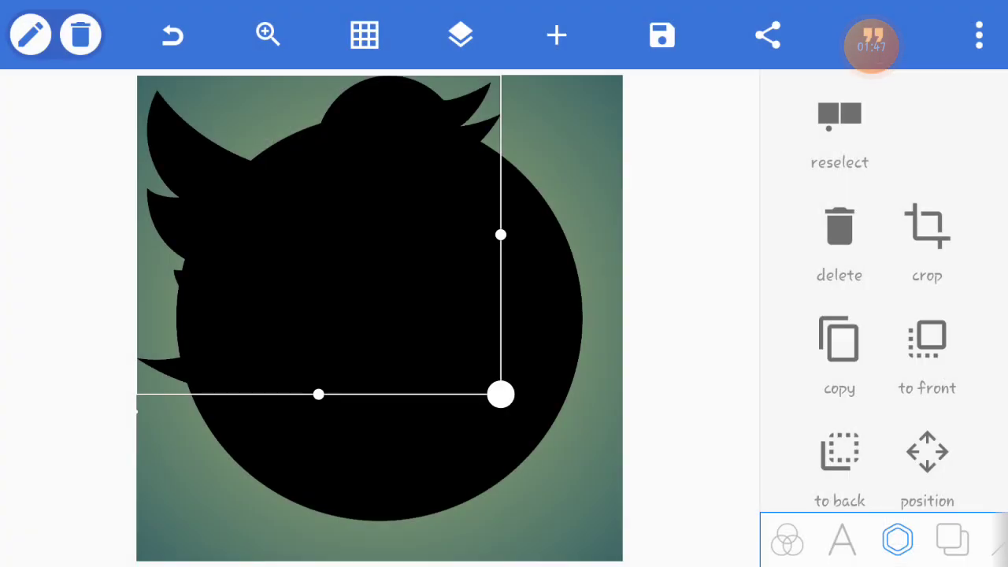
drag(290, 317, 313, 340)
scroll(882, 315, down, 3)
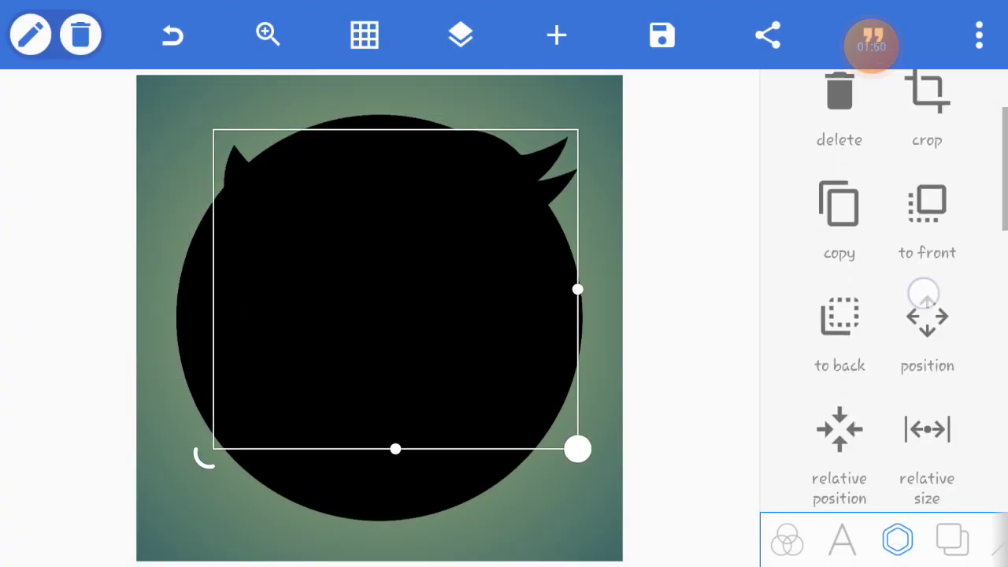
scroll(882, 315, down, 2)
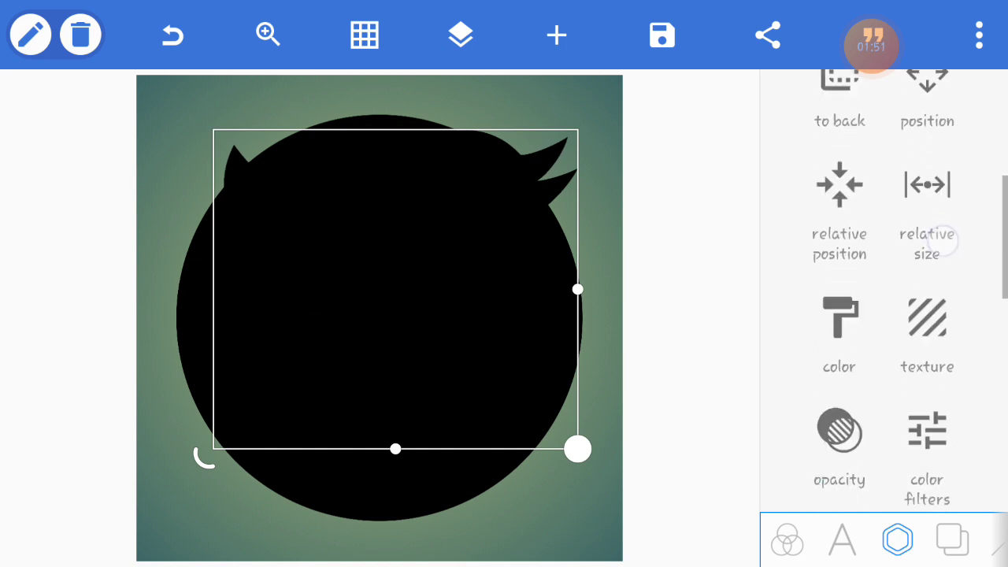
click(839, 315)
click(921, 168)
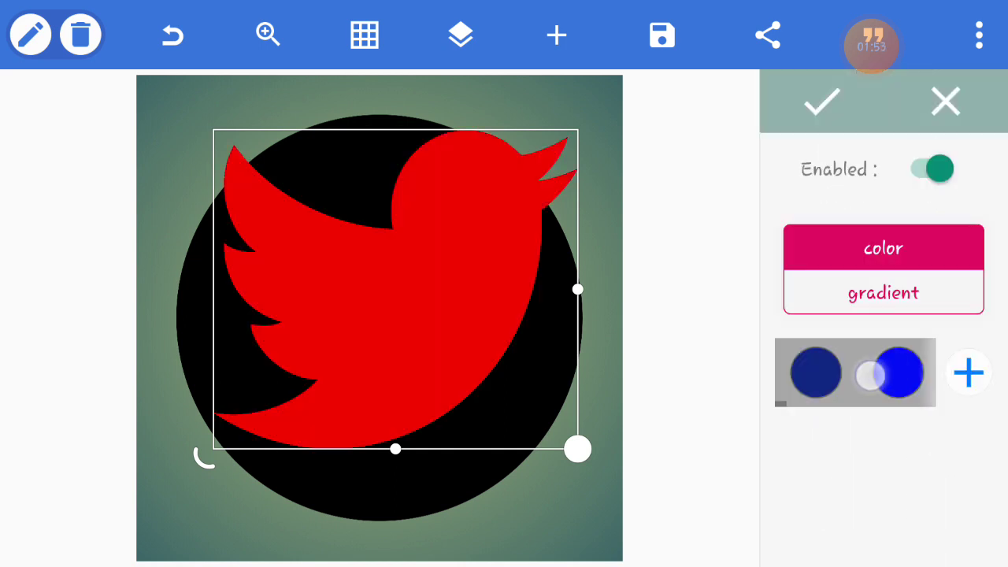
drag(874, 374, 733, 425)
click(933, 373)
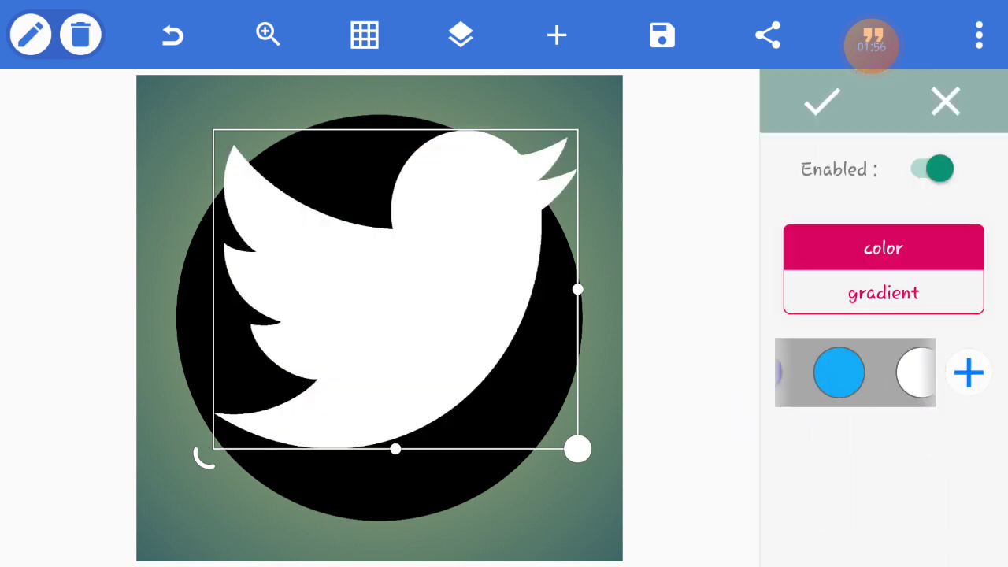
Shrink the white bird and move it inside the black circle.
drag(577, 450, 496, 382)
drag(315, 315, 348, 368)
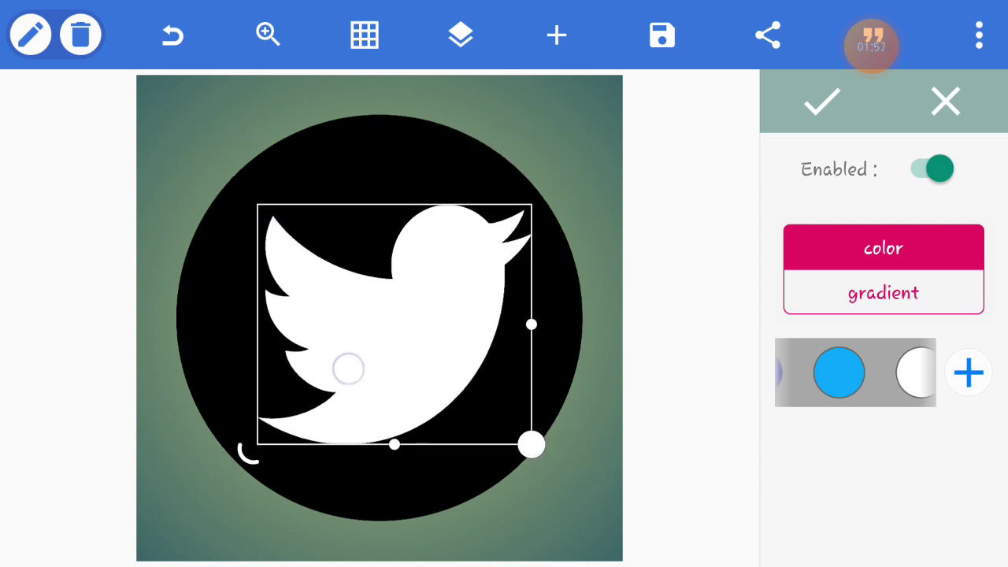
click(821, 102)
drag(531, 447, 521, 435)
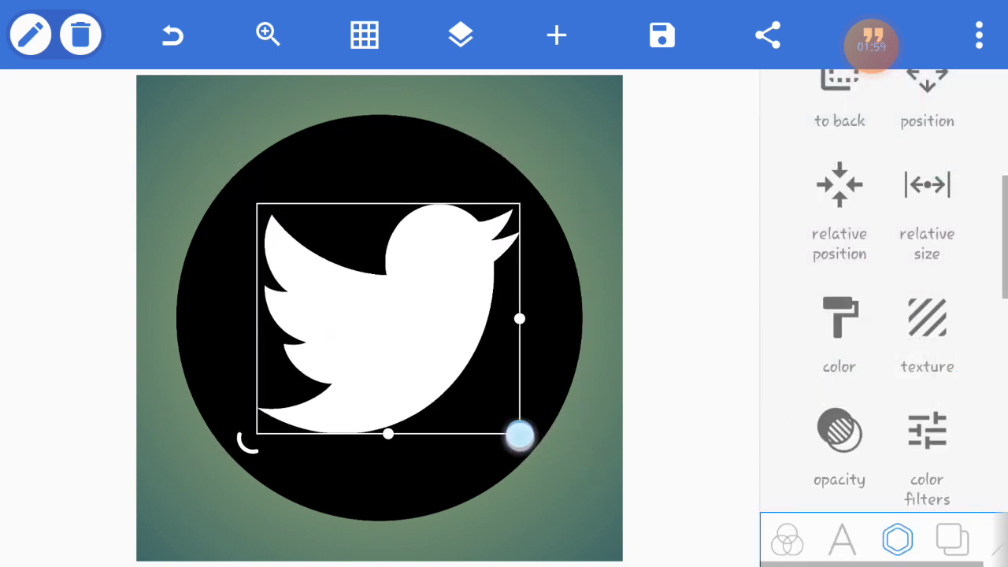
drag(385, 323, 380, 304)
scroll(882, 315, up, 2)
Centre the bird horizontally and vertically on the canvas.
click(837, 233)
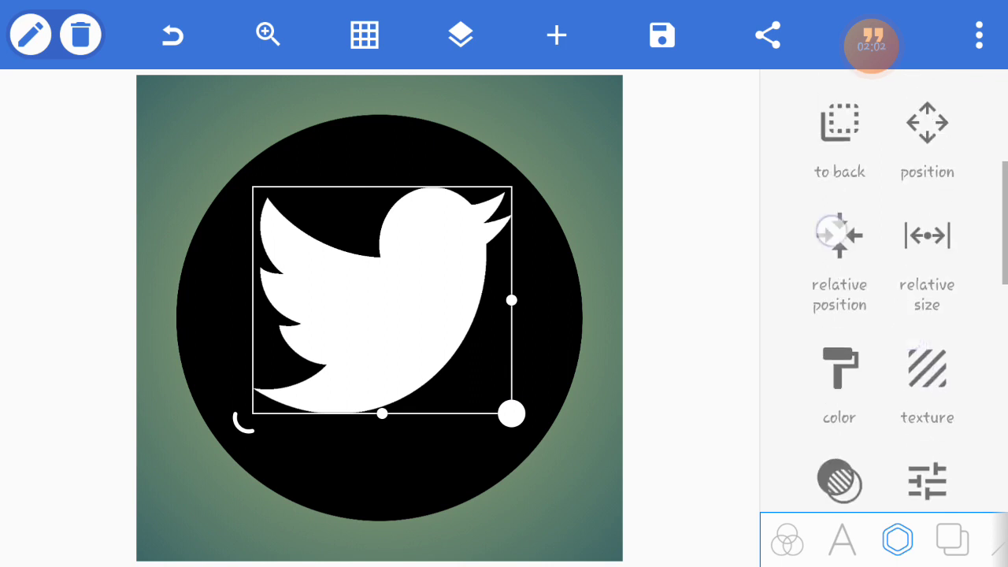
click(891, 185)
click(892, 264)
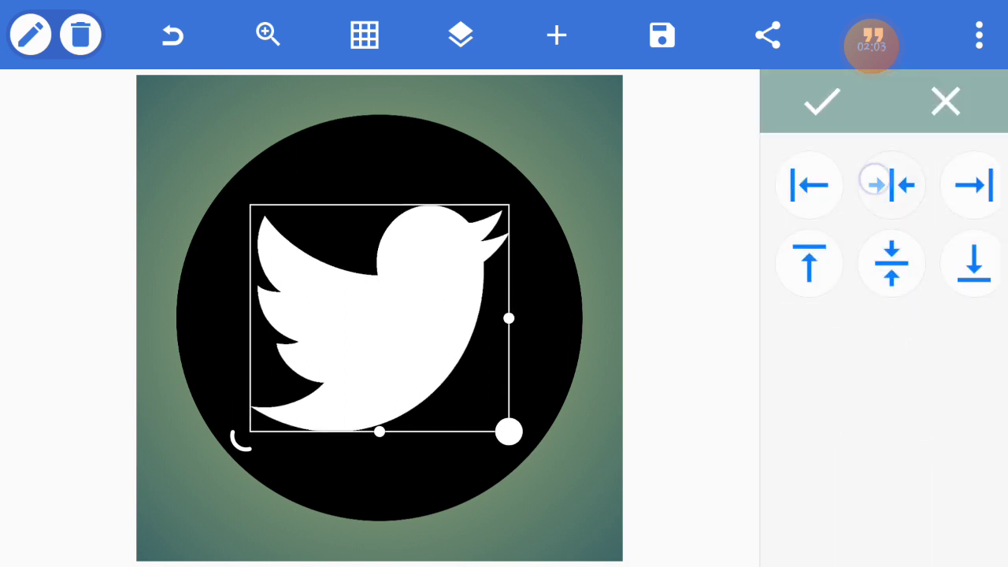
click(821, 102)
In Layers, multi-select the bird and circle layers and choose Merge.
click(677, 315)
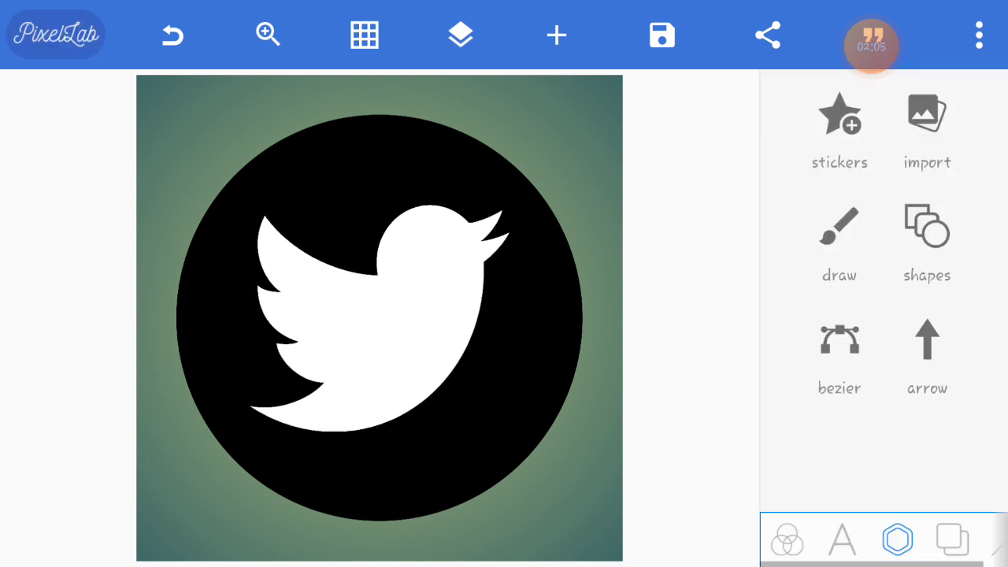
click(461, 35)
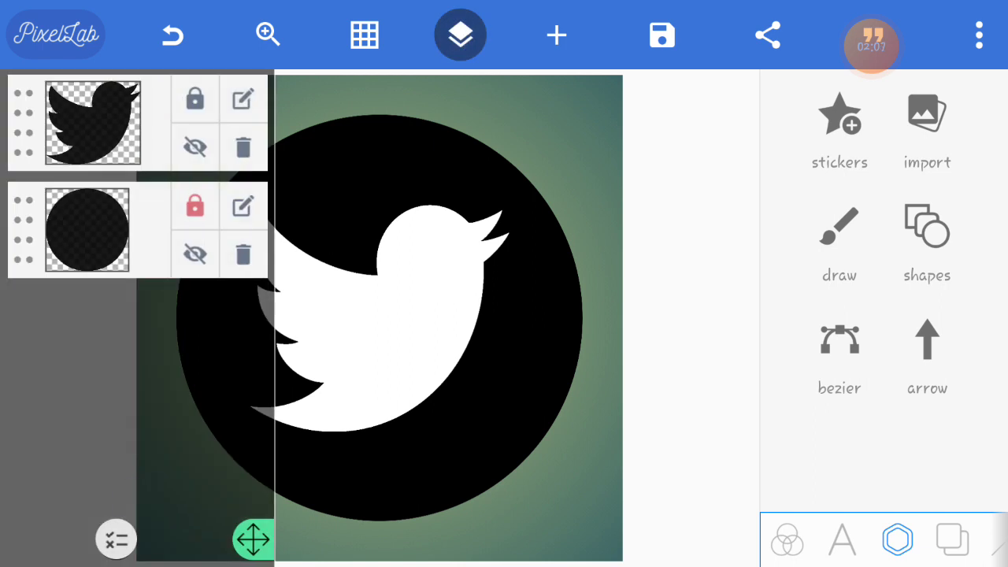
click(117, 539)
click(219, 123)
click(219, 230)
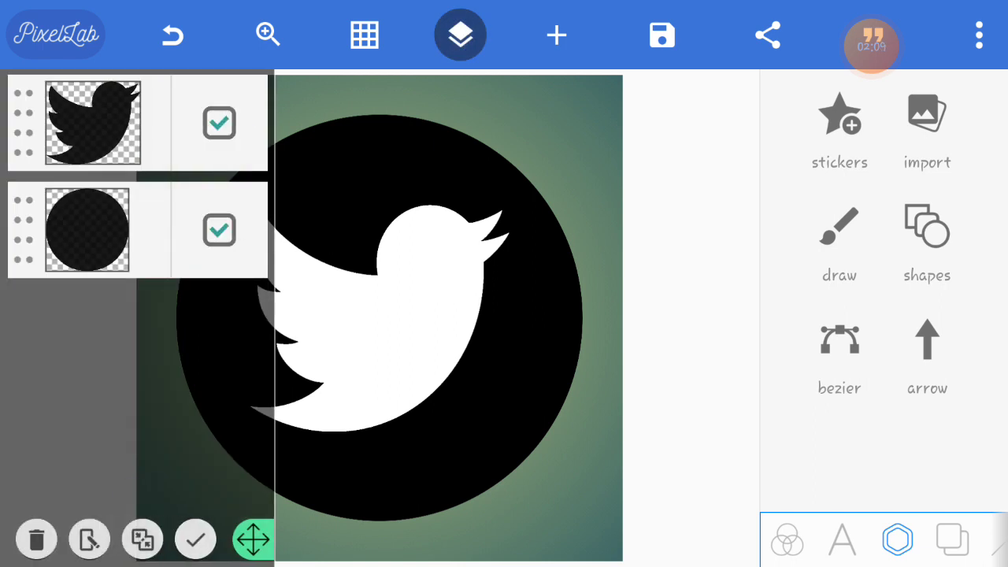
click(142, 539)
click(747, 353)
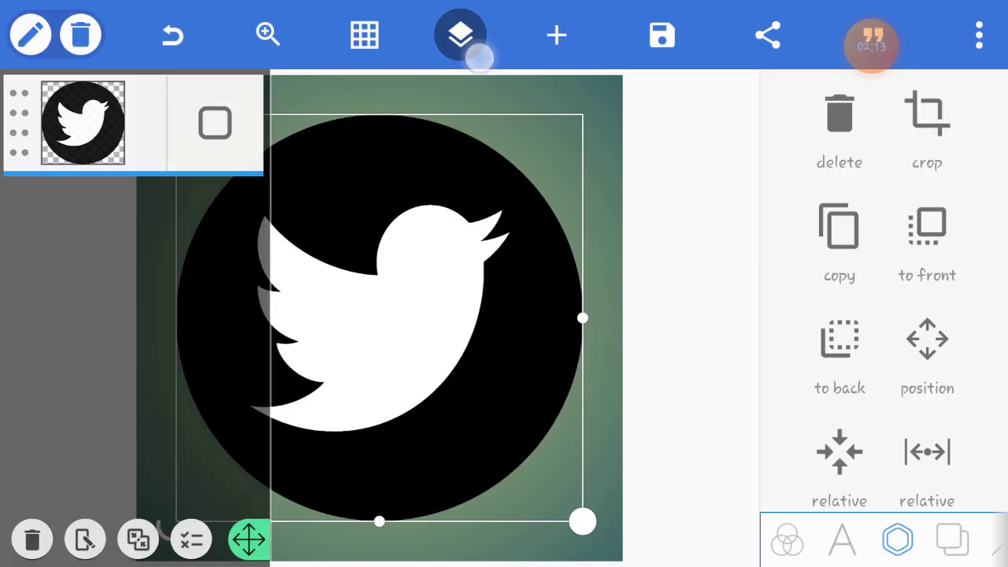
Enable Erase color on the merged logo with tolerance raised to 70.
click(460, 34)
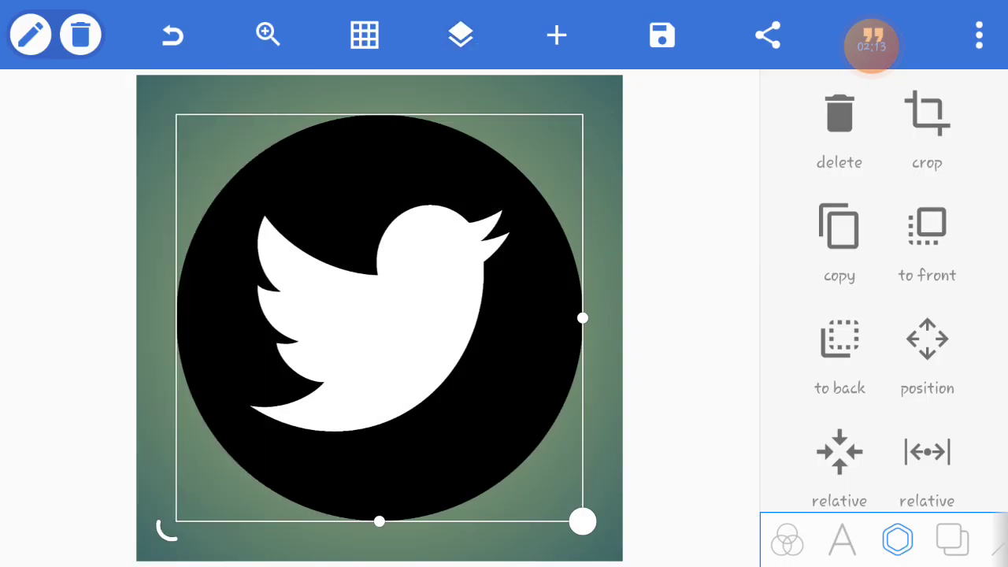
scroll(882, 315, down, 3)
scroll(882, 315, down, 5)
scroll(882, 315, down, 3)
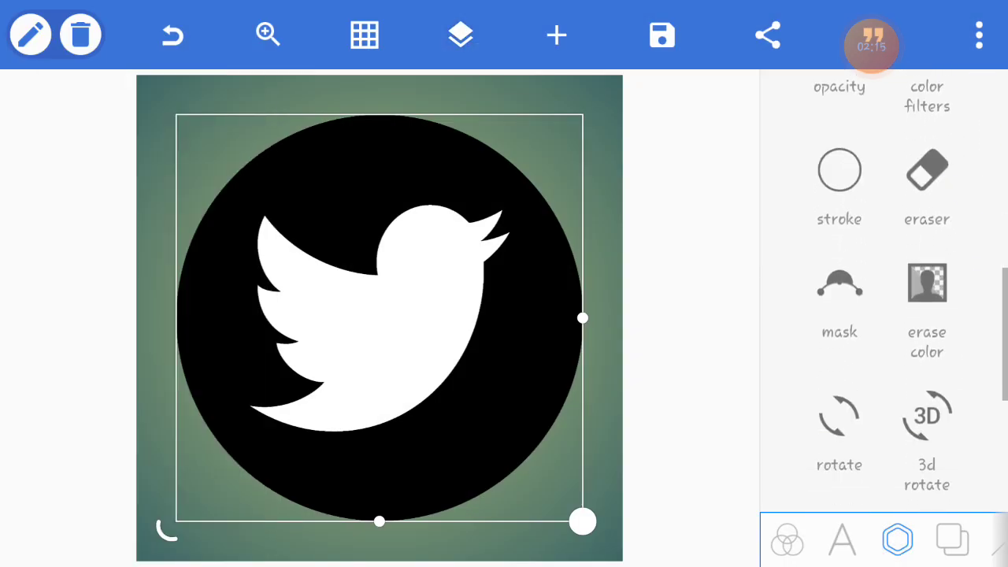
click(926, 286)
click(925, 169)
click(876, 368)
drag(835, 369, 917, 369)
click(821, 102)
scroll(882, 315, down, 1)
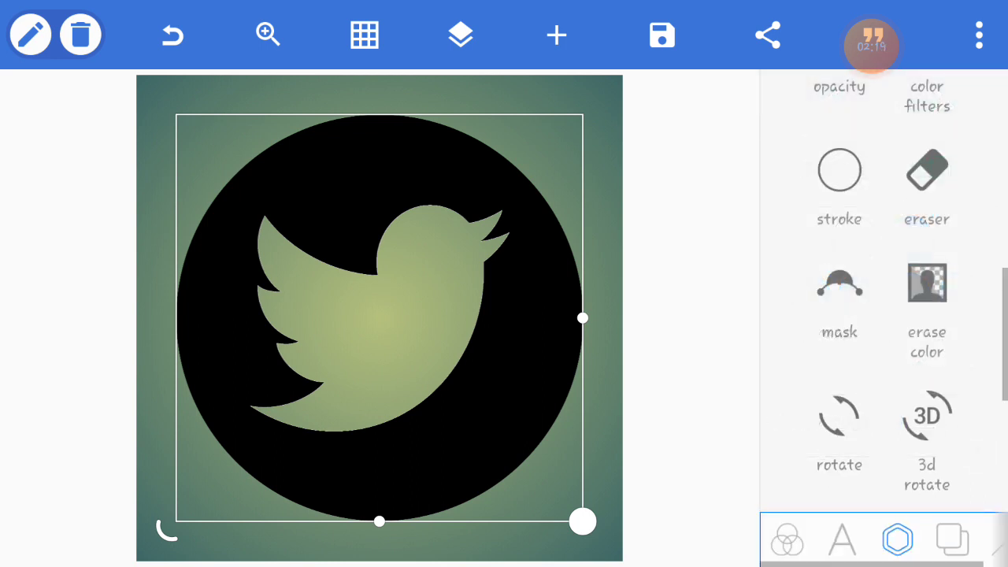
click(693, 315)
click(927, 130)
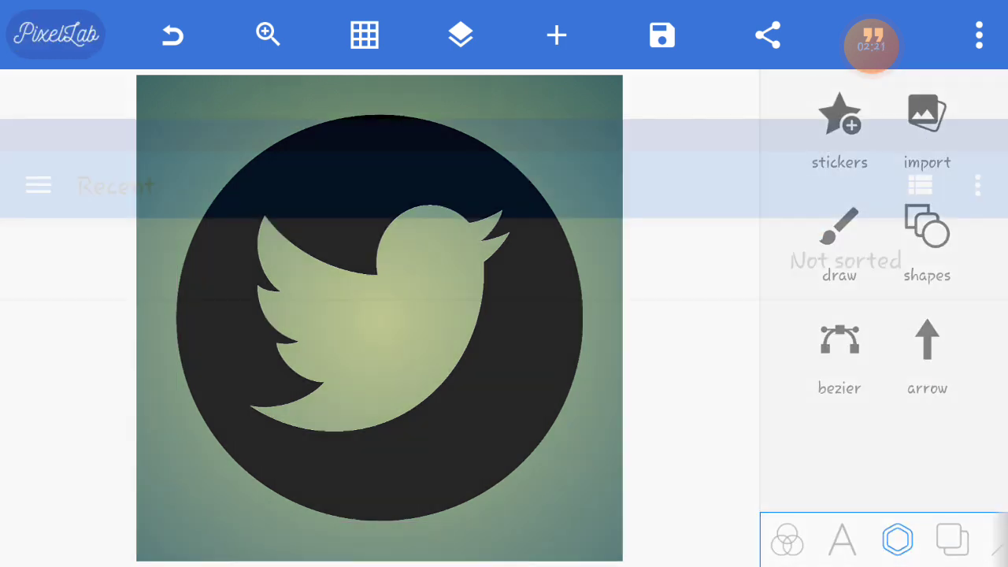
Cancel the image import, then add a tiny black square over the bird.
key(Escape)
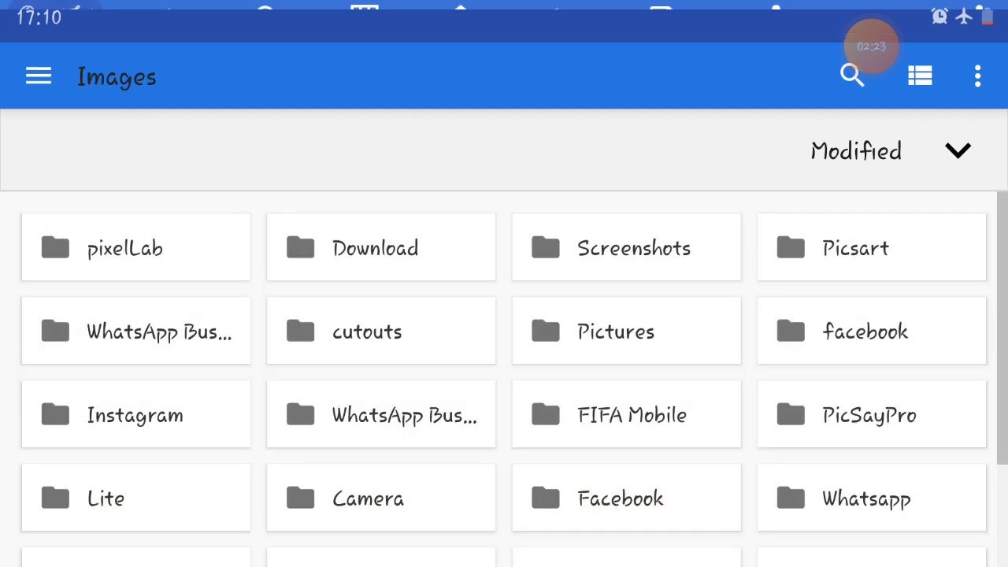
key(Escape)
click(927, 228)
scroll(882, 354, down, 2)
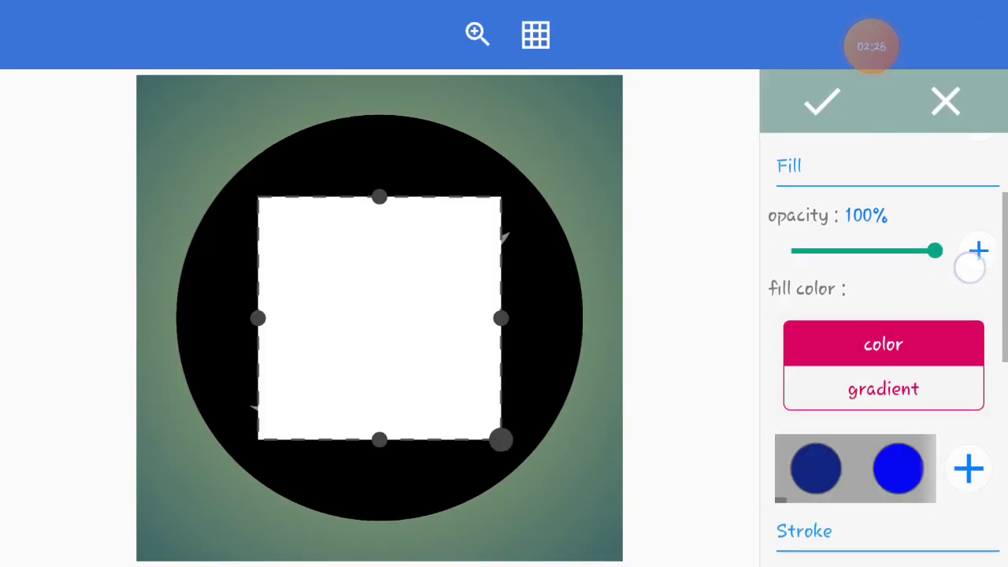
drag(906, 469, 788, 469)
click(884, 467)
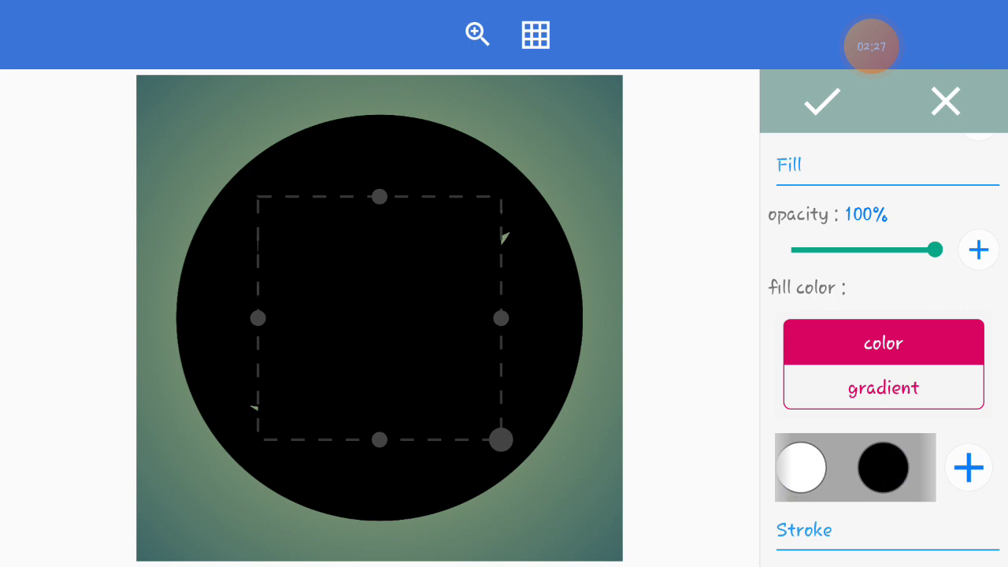
drag(502, 440, 549, 406)
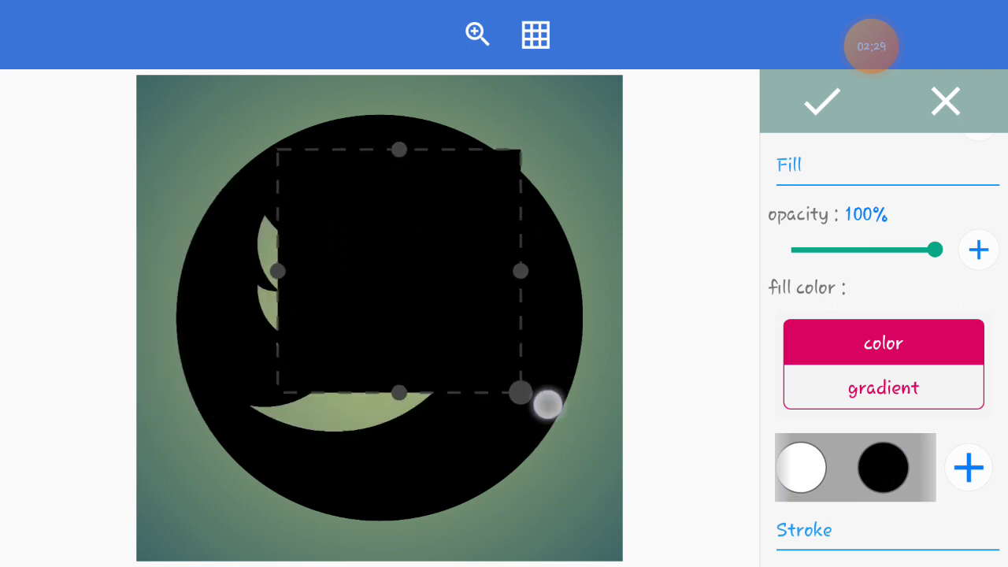
drag(525, 396, 343, 413)
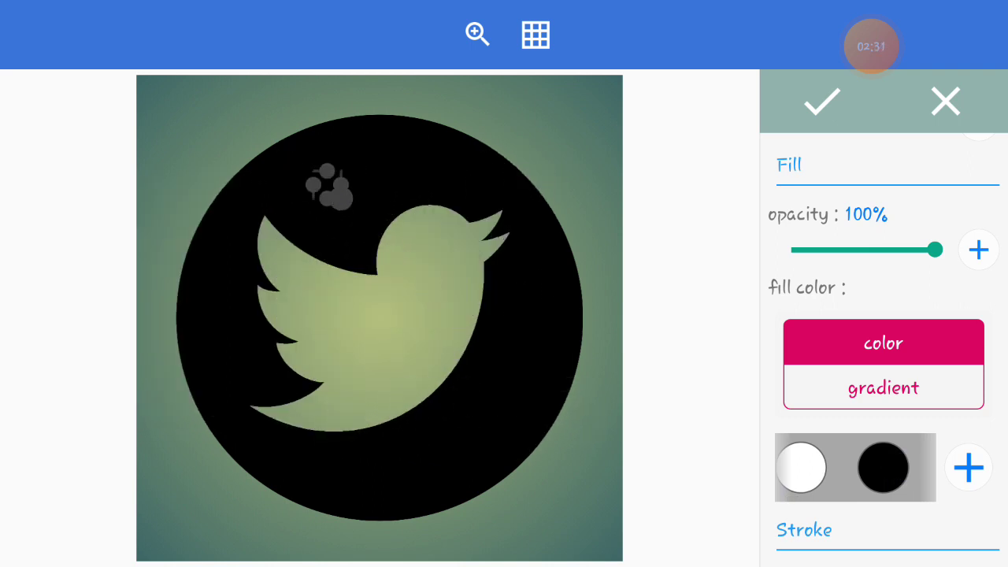
click(821, 102)
Multi-select the black square and Twitter circle layers and merge them.
click(590, 176)
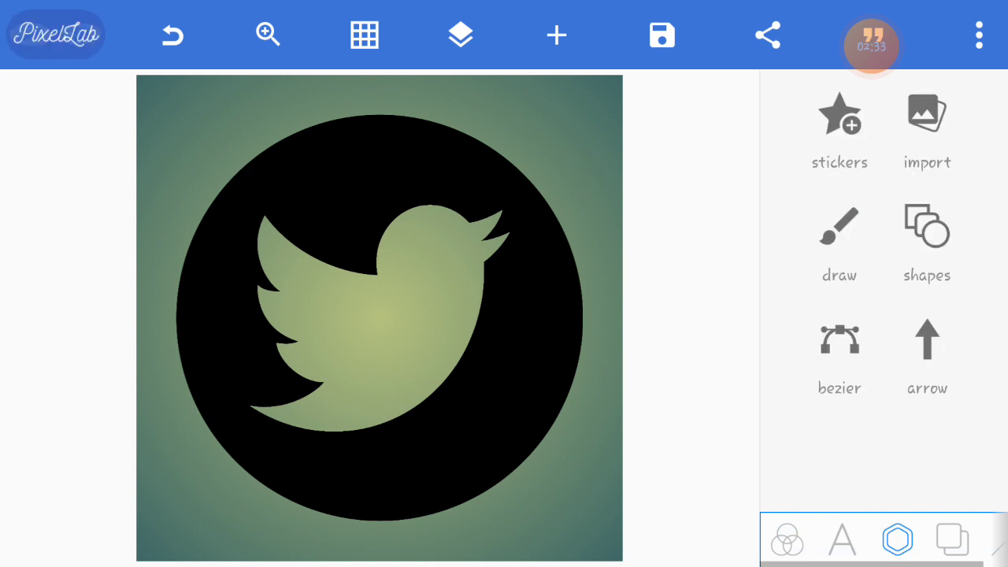
click(461, 35)
click(116, 539)
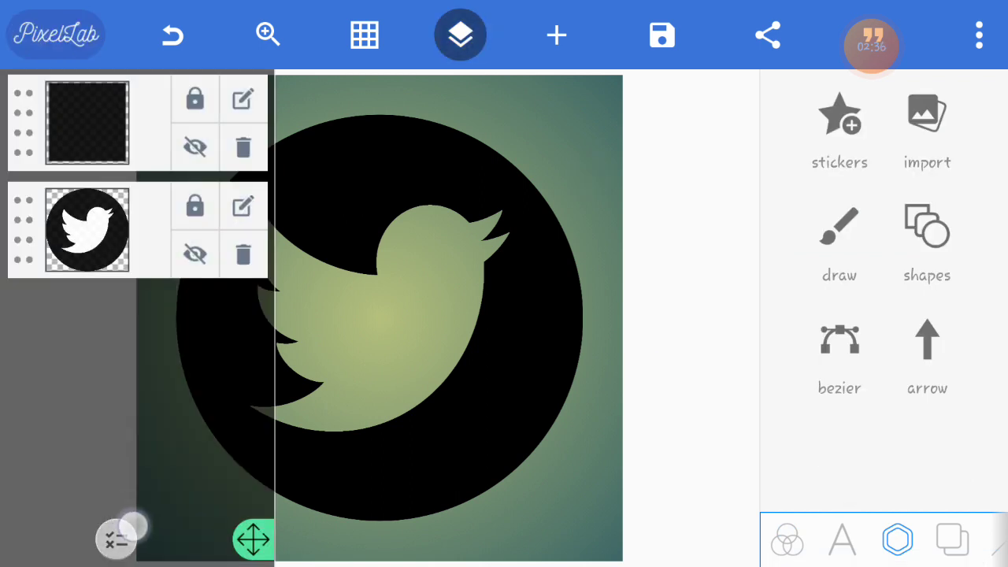
click(219, 123)
click(219, 230)
click(143, 539)
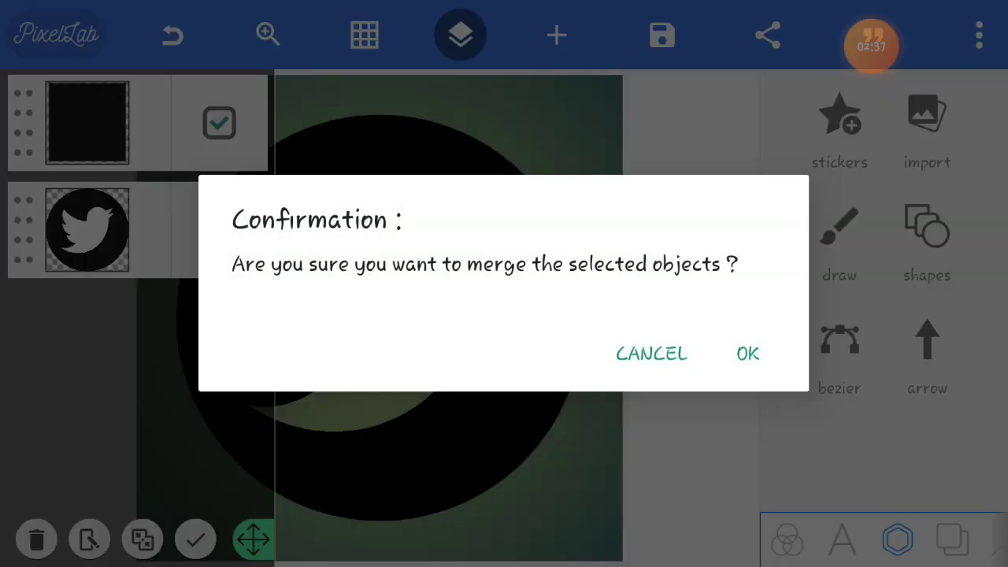
click(747, 353)
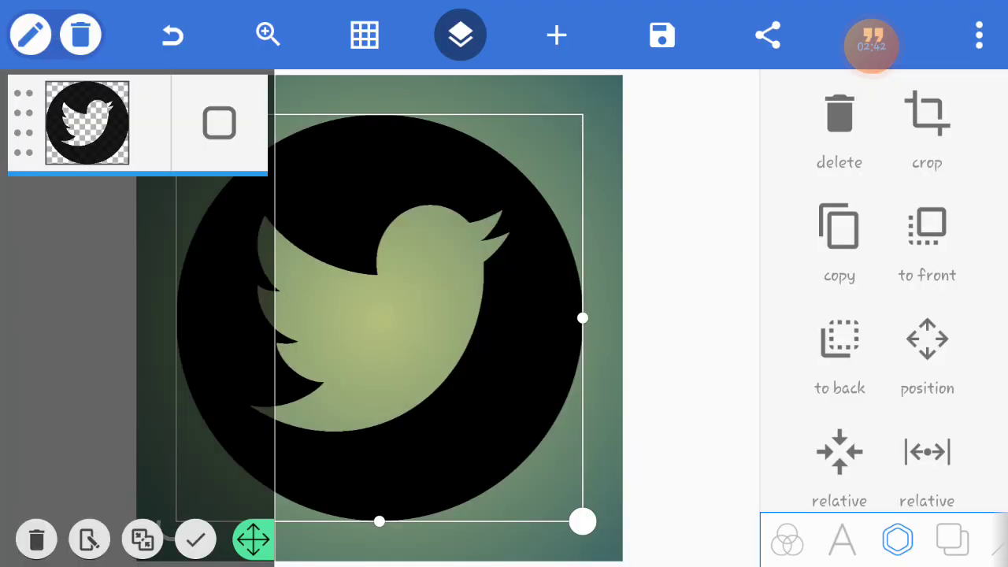
click(460, 35)
scroll(882, 315, down, 5)
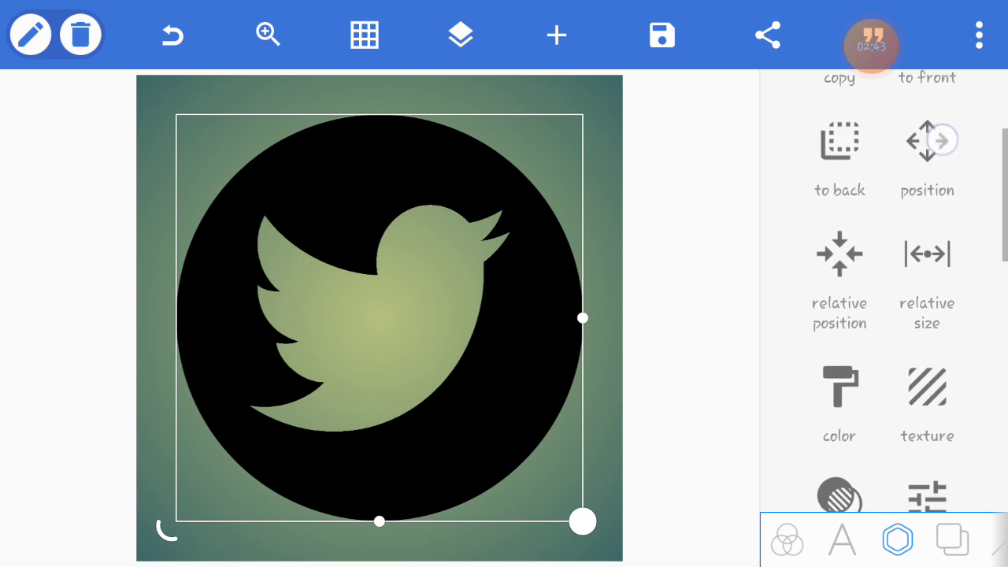
scroll(926, 315, down, 3)
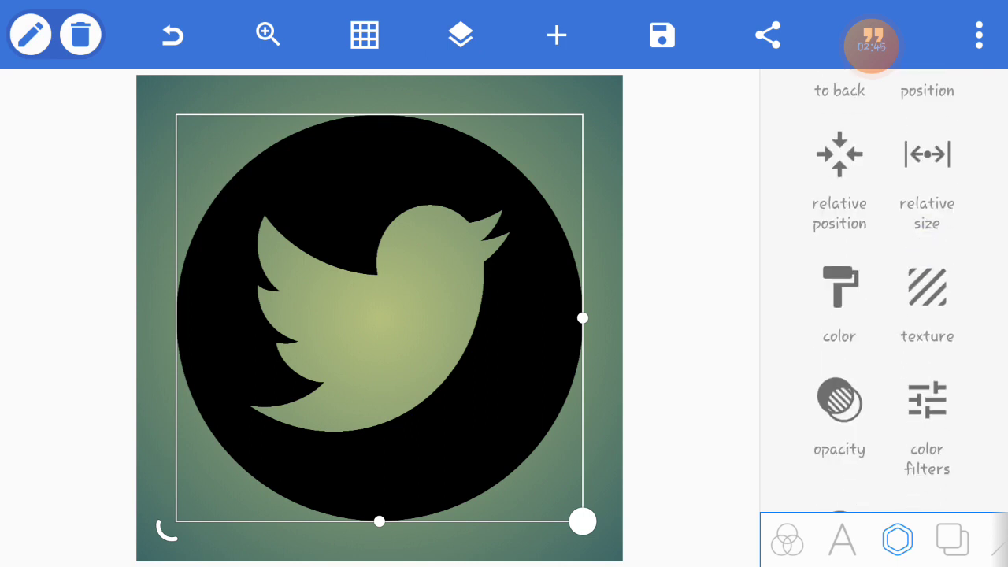
scroll(882, 315, down, 4)
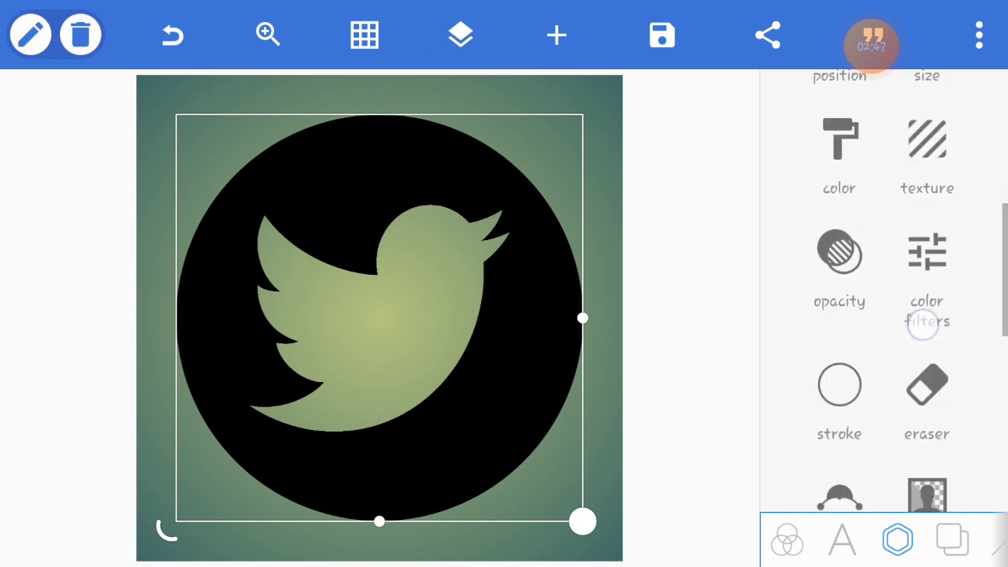
scroll(882, 315, down, 3)
scroll(882, 315, down, 2)
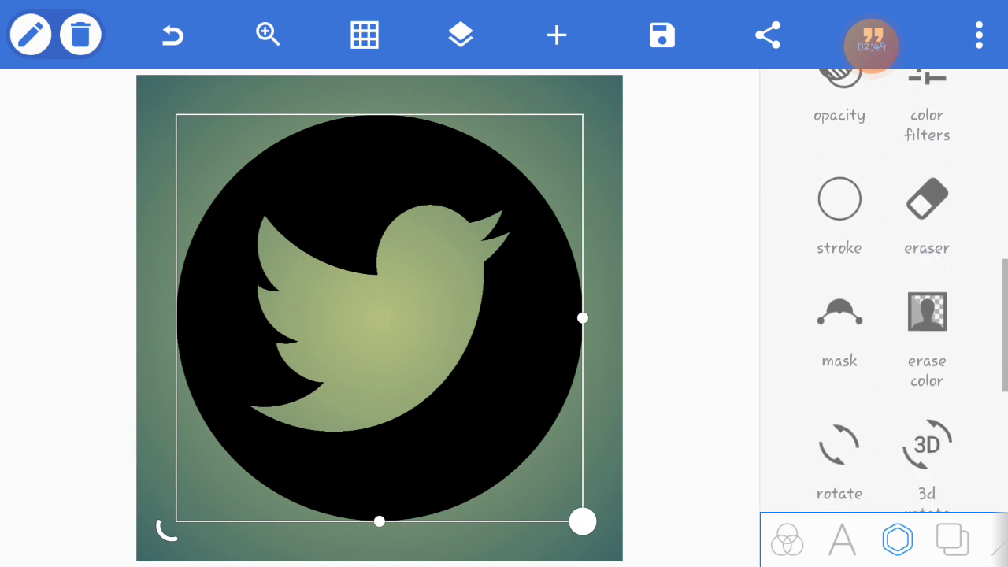
scroll(882, 315, up, 5)
scroll(882, 315, down, 2)
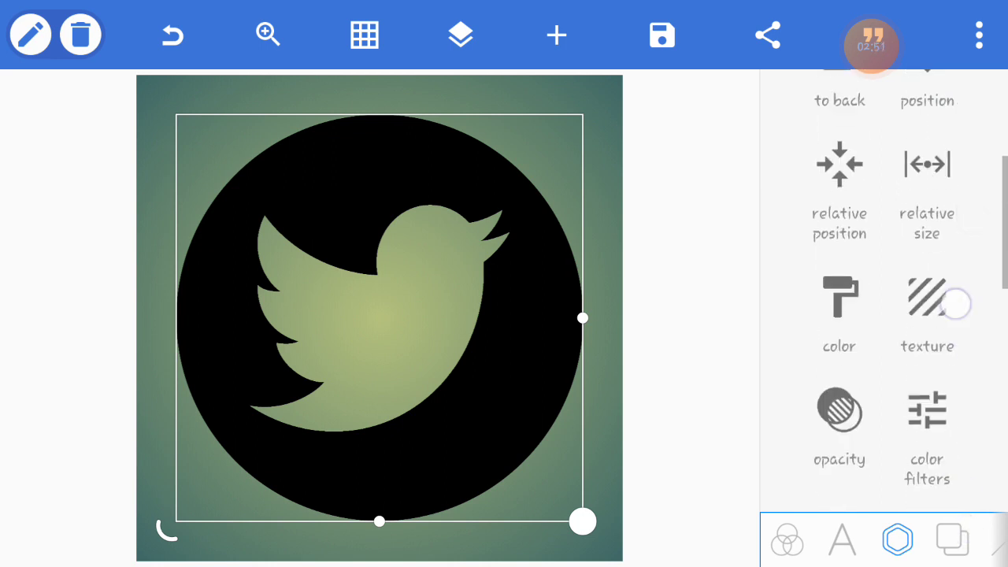
Open the Texture options for the merged logo.
click(929, 307)
Apply the gold brushed-metal image from Download as the logo's texture.
click(953, 175)
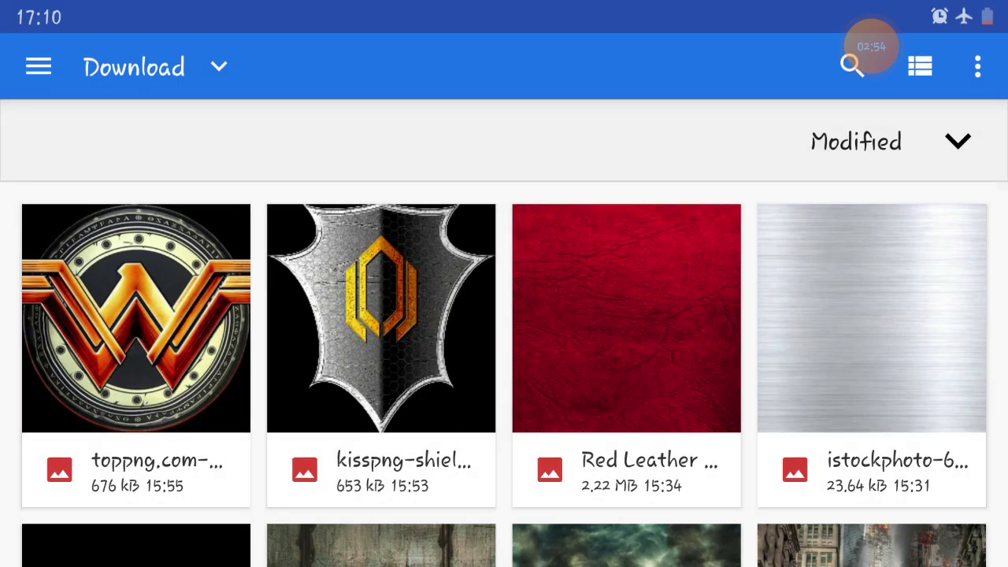
scroll(906, 354, down, 3)
scroll(906, 355, down, 4)
scroll(906, 355, down, 3)
scroll(504, 355, up, 2)
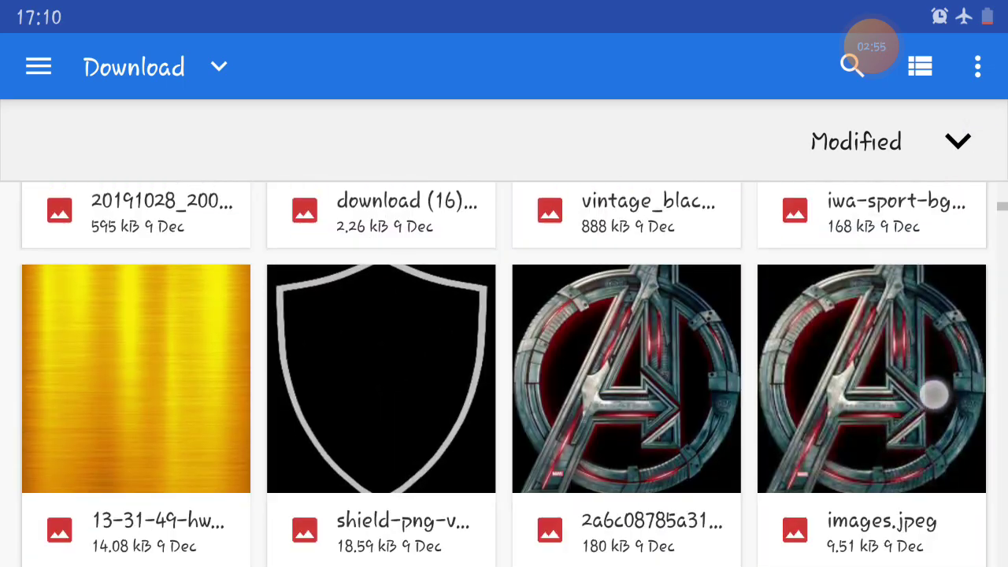
click(136, 385)
click(955, 494)
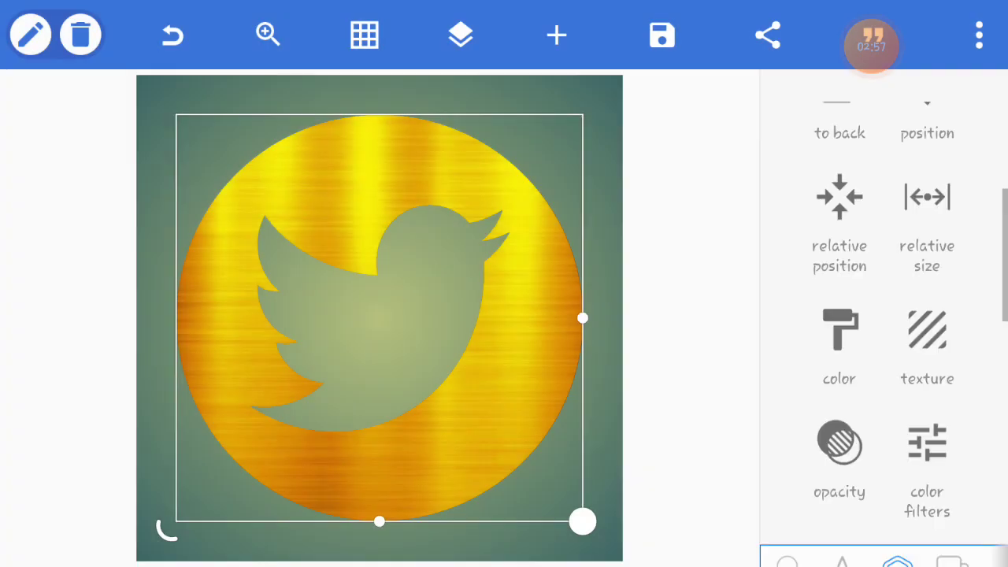
scroll(882, 315, down, 5)
scroll(882, 315, down, 5)
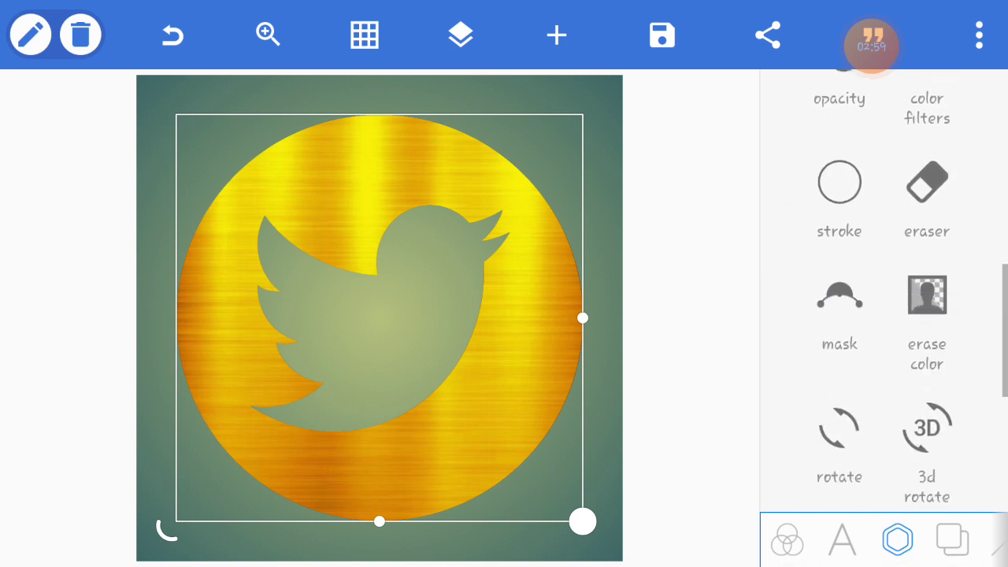
click(610, 261)
click(952, 541)
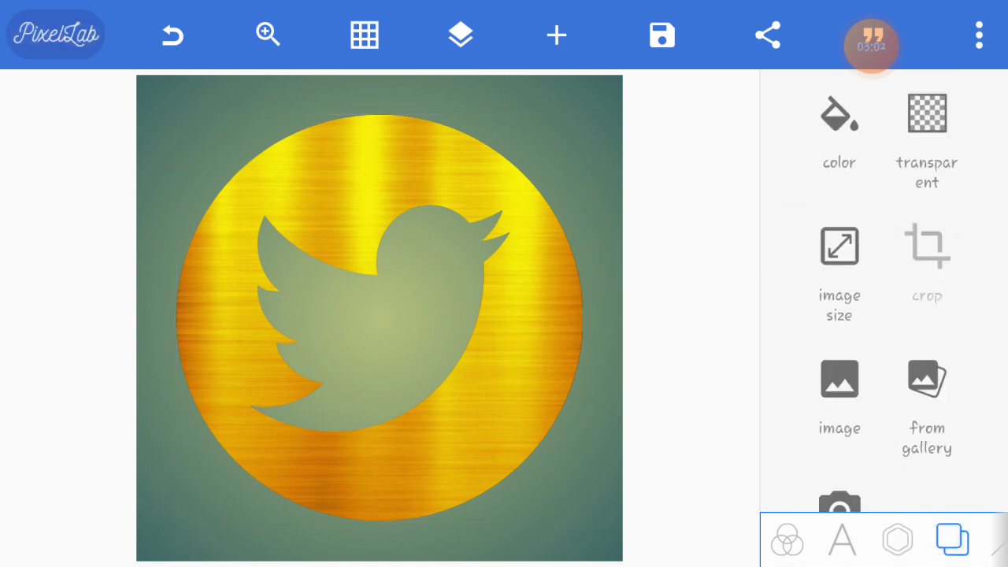
Resize the canvas with the YouTube channel banner preset and shift the bird logo.
click(839, 246)
click(756, 227)
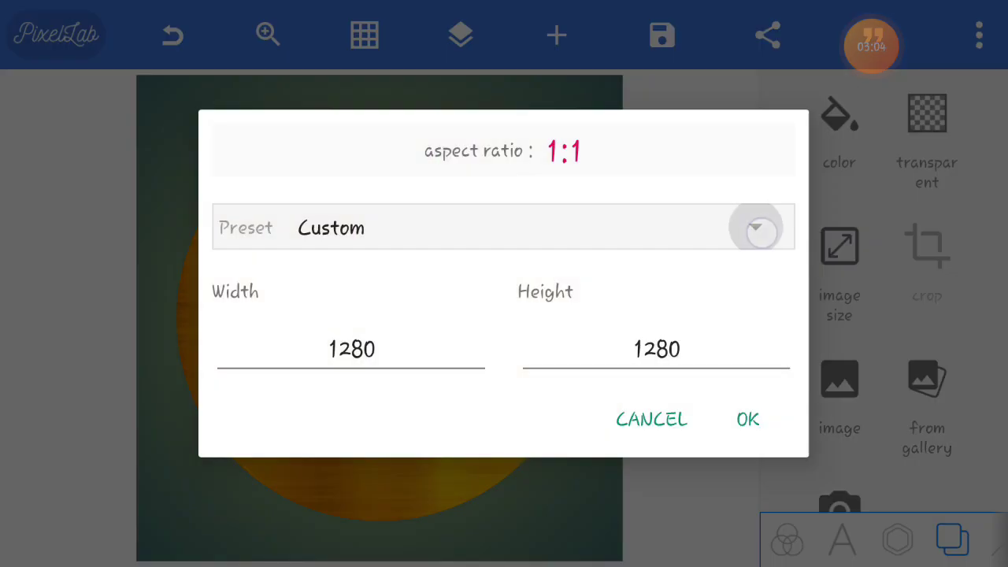
click(408, 442)
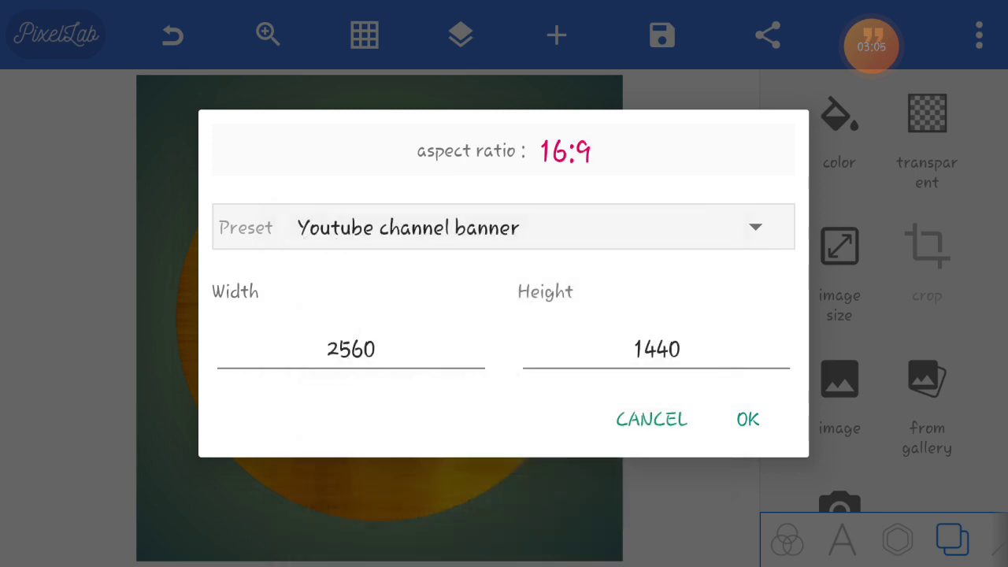
click(748, 419)
drag(189, 354, 244, 351)
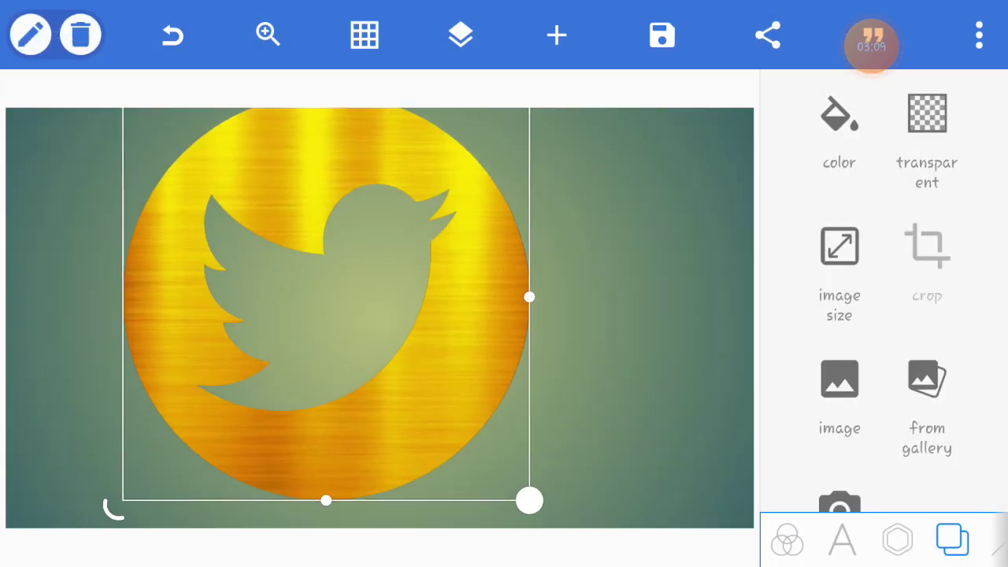
Switch to another size preset for a 2560×1440 16:9 canvas.
click(840, 246)
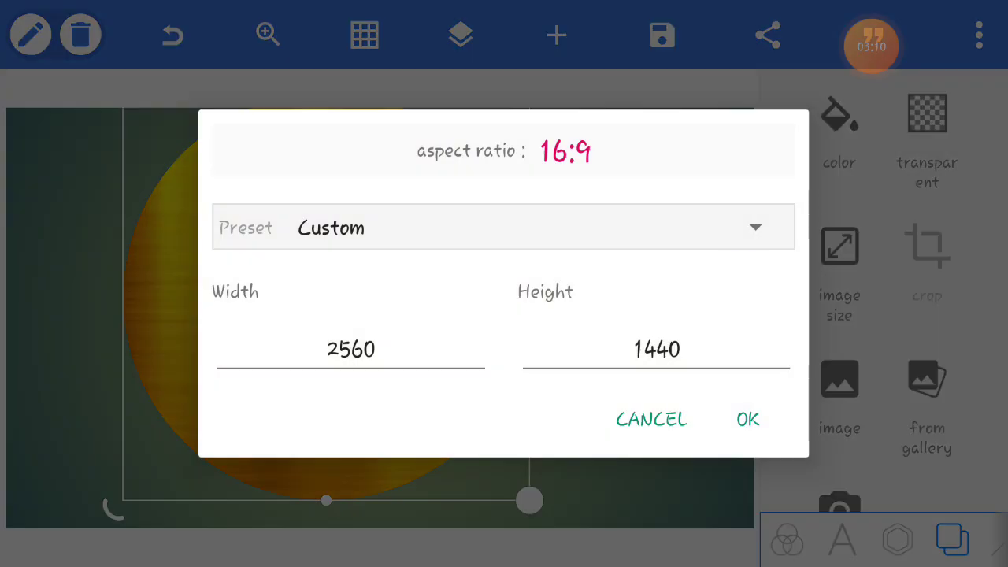
click(504, 227)
click(384, 508)
click(748, 419)
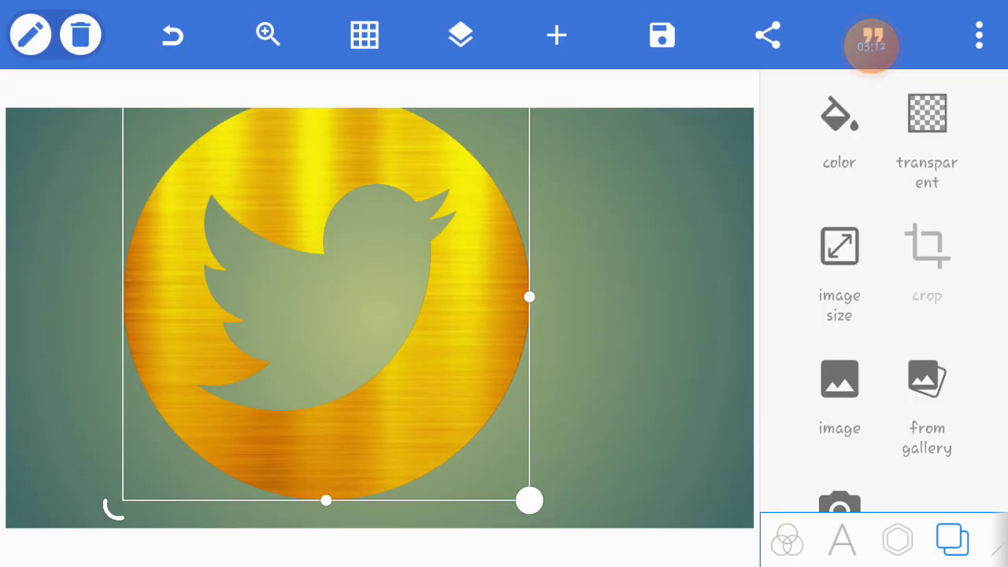
Shrink the bird circle logo and drag it toward the centre.
drag(260, 378, 299, 389)
drag(610, 492, 536, 417)
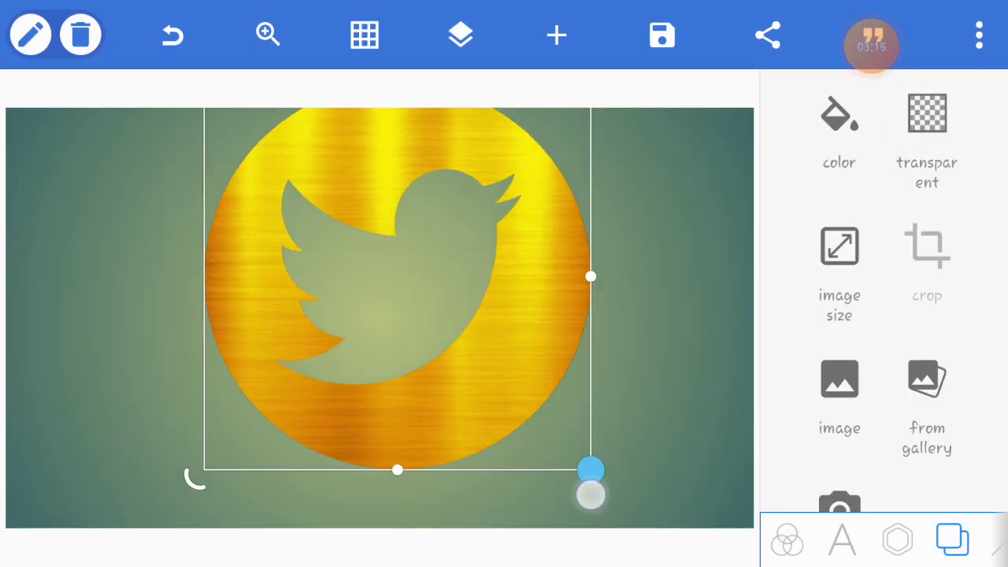
drag(346, 300, 382, 365)
scroll(937, 354, down, 2)
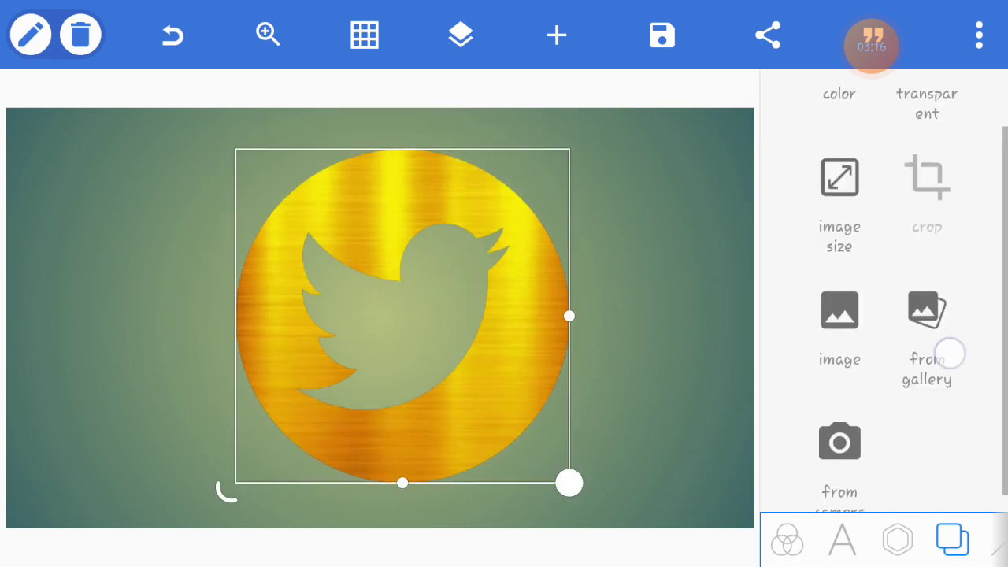
Use the gallery's gold brushed-metal texture as background and slightly shrink the bird circle.
click(927, 338)
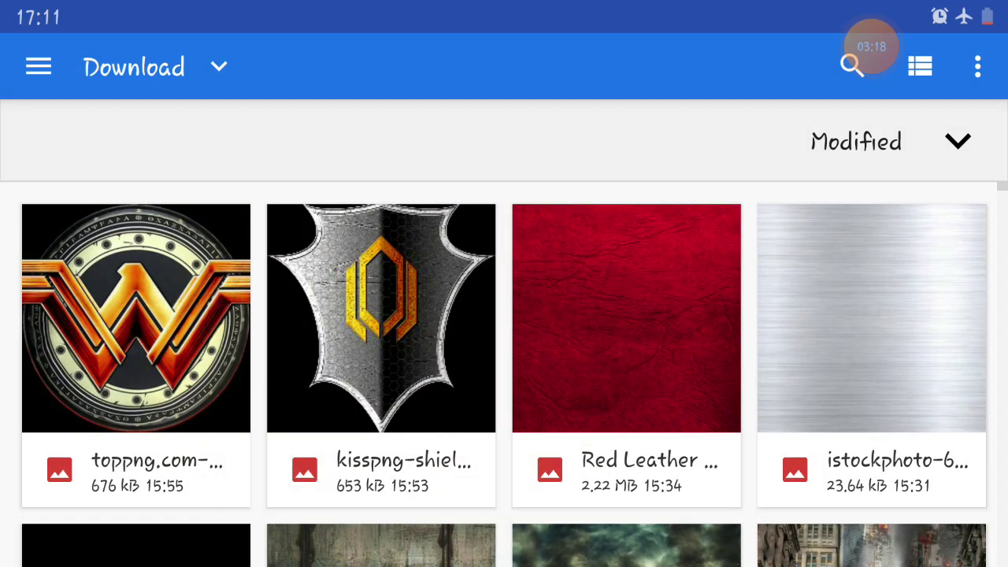
scroll(866, 394, down, 3)
click(70, 428)
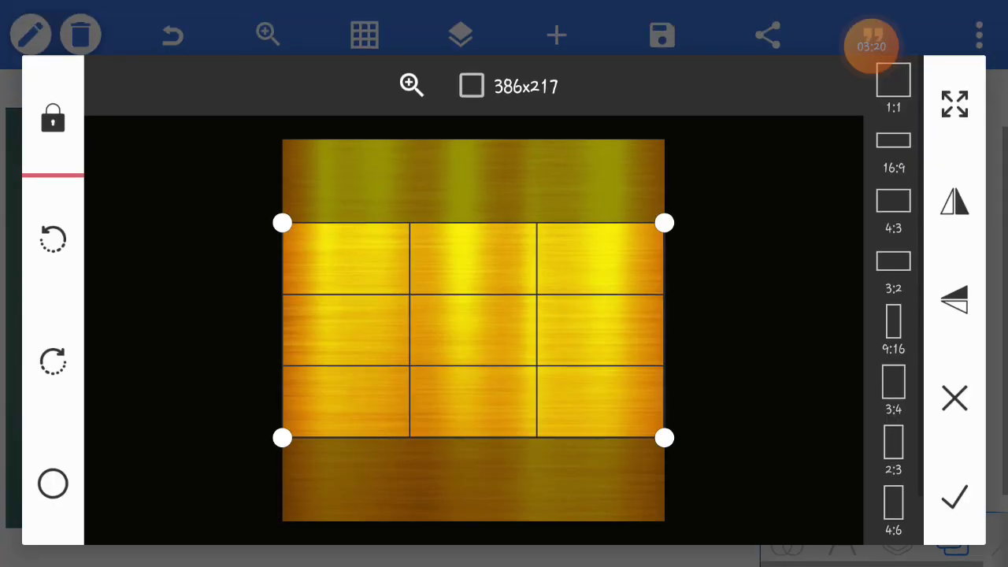
click(954, 495)
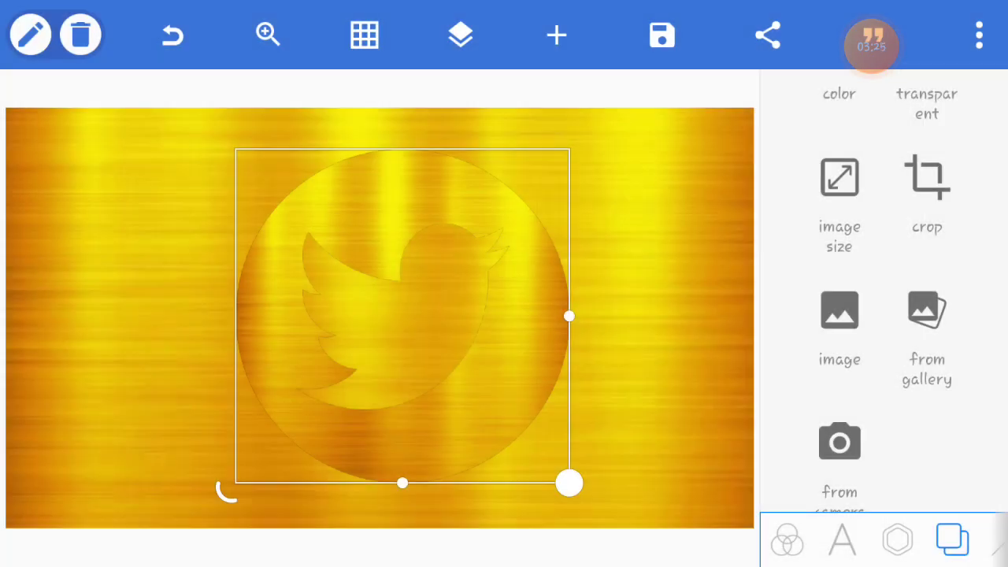
drag(569, 483, 537, 456)
drag(323, 394, 307, 395)
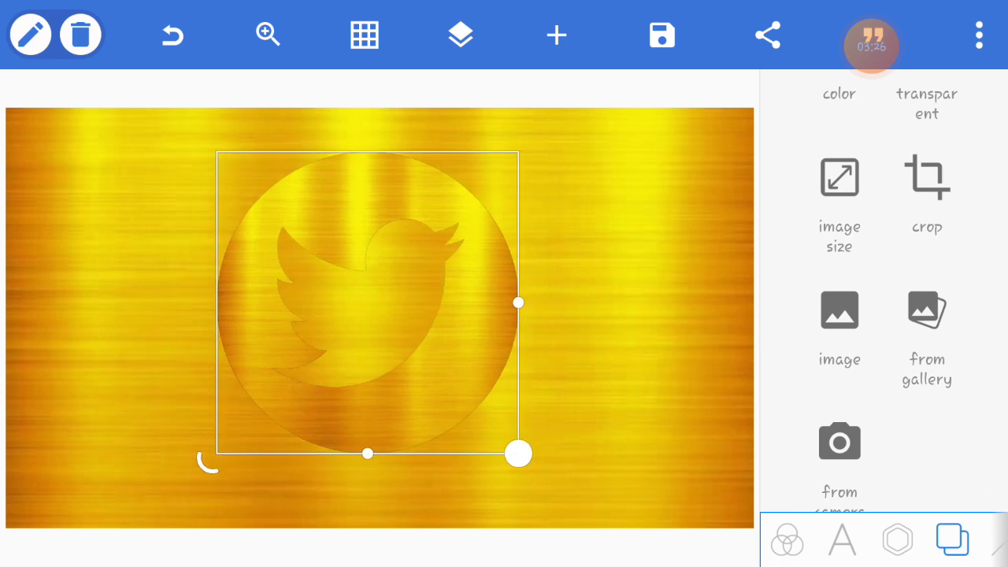
Turn on the shadow effect for the bird circle logo.
click(898, 540)
scroll(882, 315, down, 5)
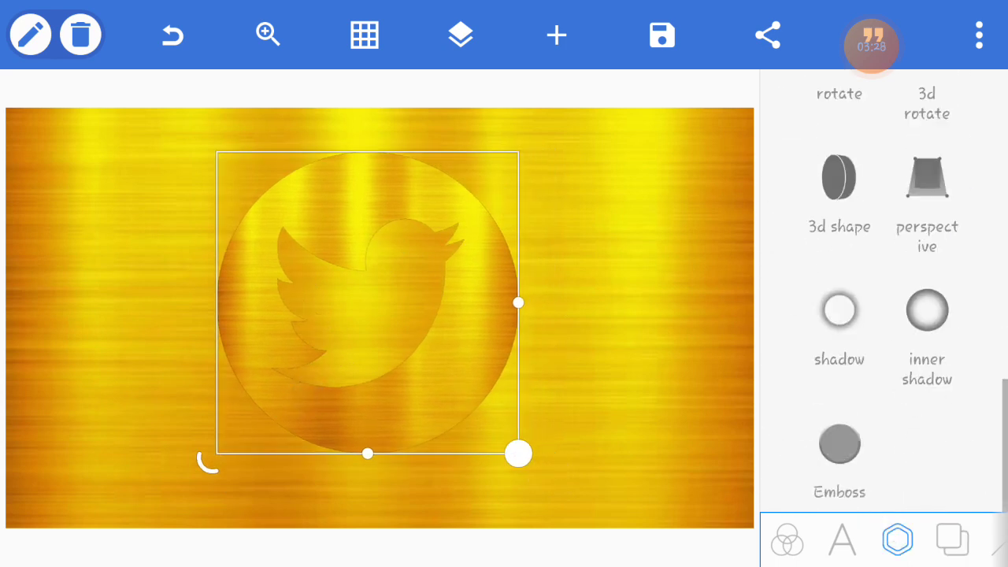
click(840, 310)
click(932, 169)
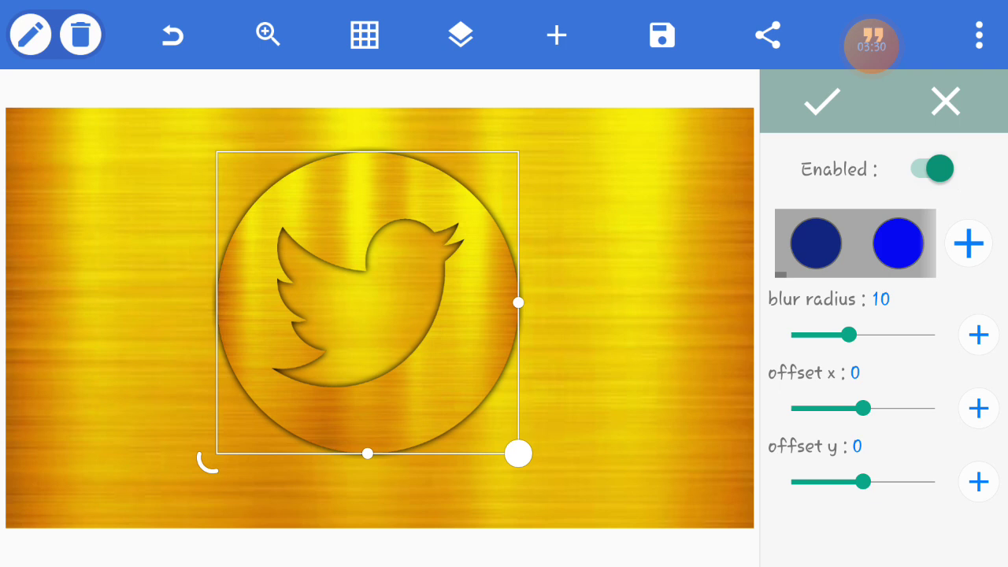
click(822, 102)
Enable the 3D shape effect with oblique view, depth 1 and a 254° oblique angle.
click(927, 308)
click(839, 260)
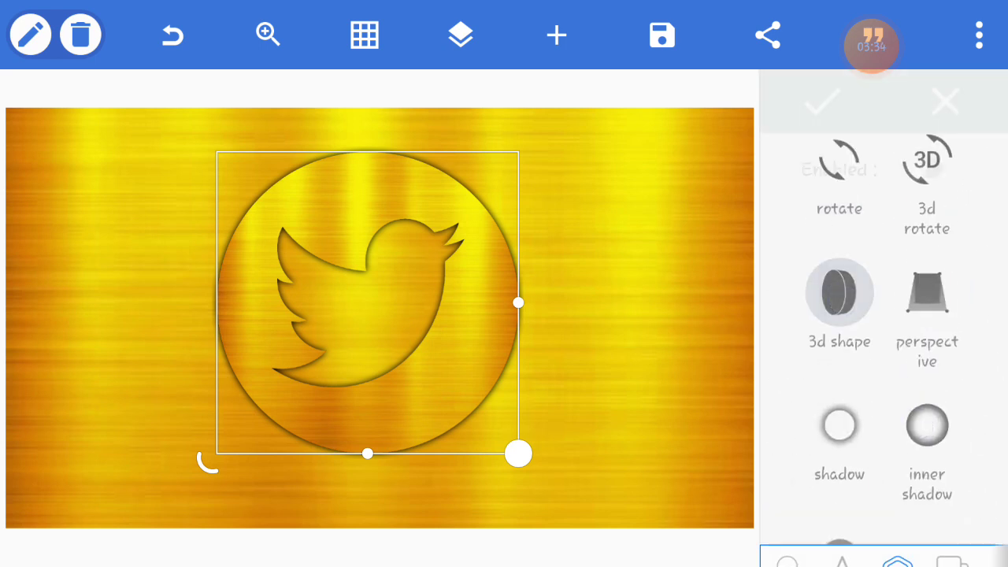
click(932, 169)
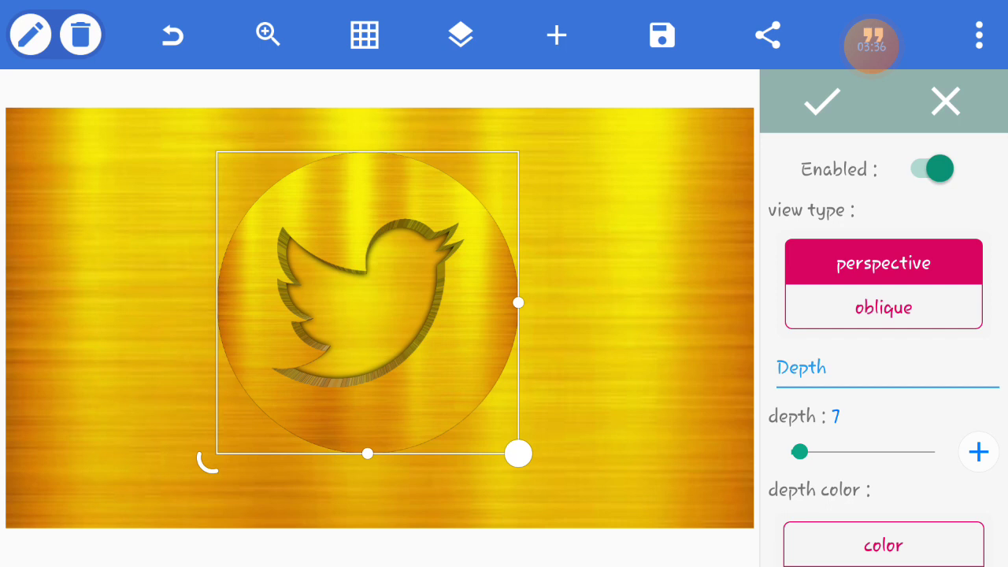
click(918, 308)
scroll(929, 371, down, 2)
drag(799, 381, 788, 385)
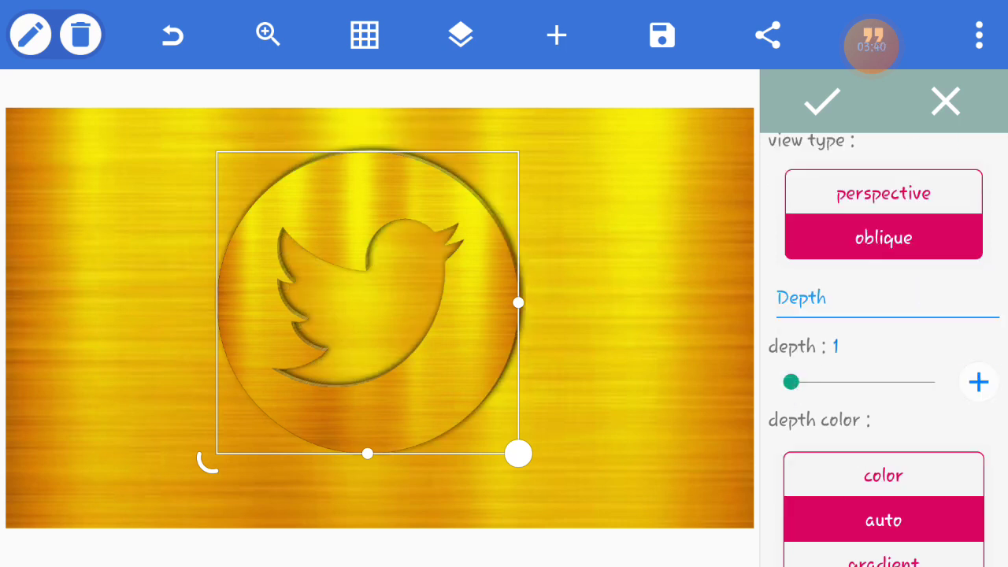
scroll(882, 354, down, 5)
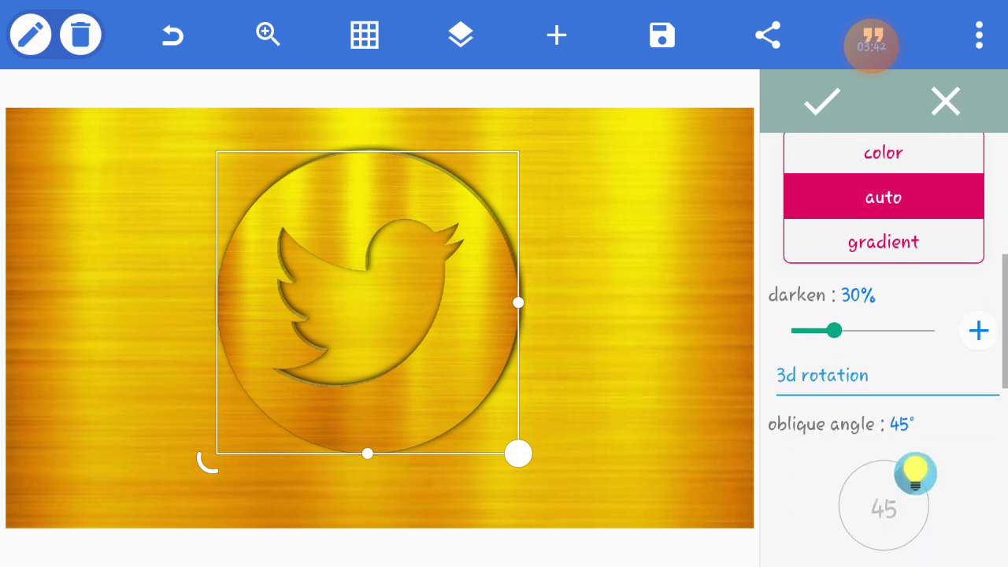
drag(915, 473, 926, 521)
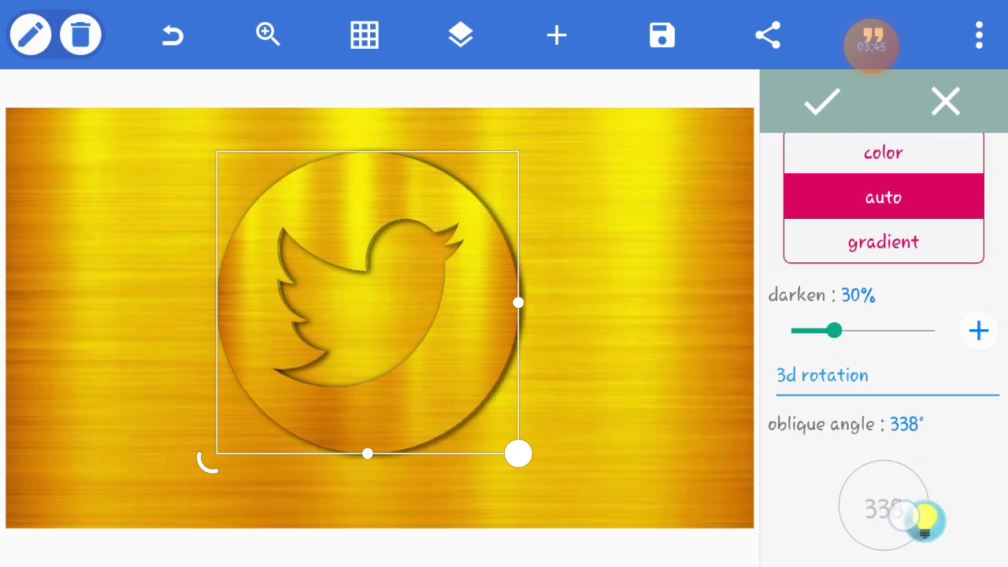
drag(926, 522, 840, 510)
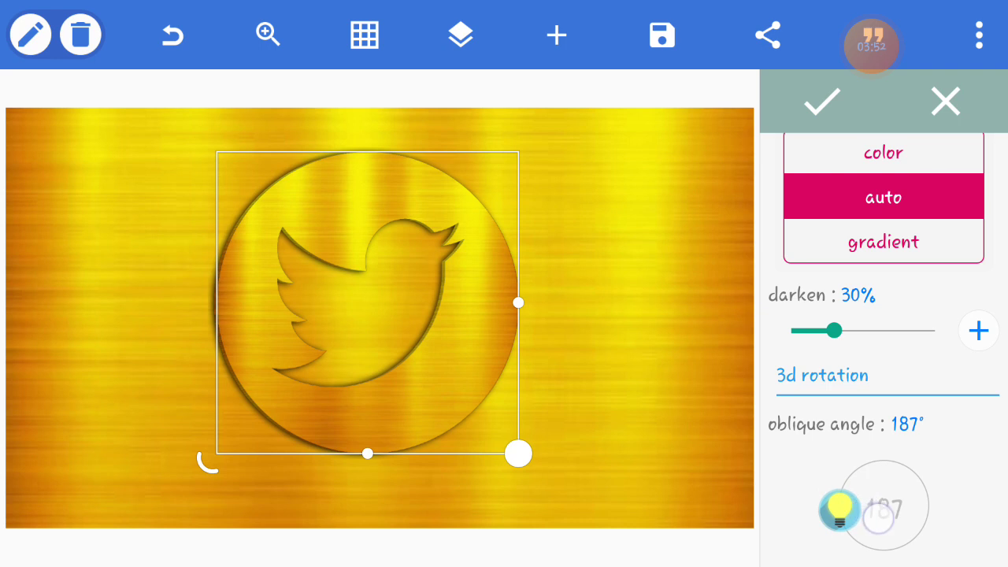
drag(967, 466, 967, 416)
mouse_move(839, 460)
mouse_down()
mouse_move(866, 496)
mouse_move(871, 486)
mouse_up()
Accept the 3D settings and slightly enlarge the bird circle logo.
click(821, 103)
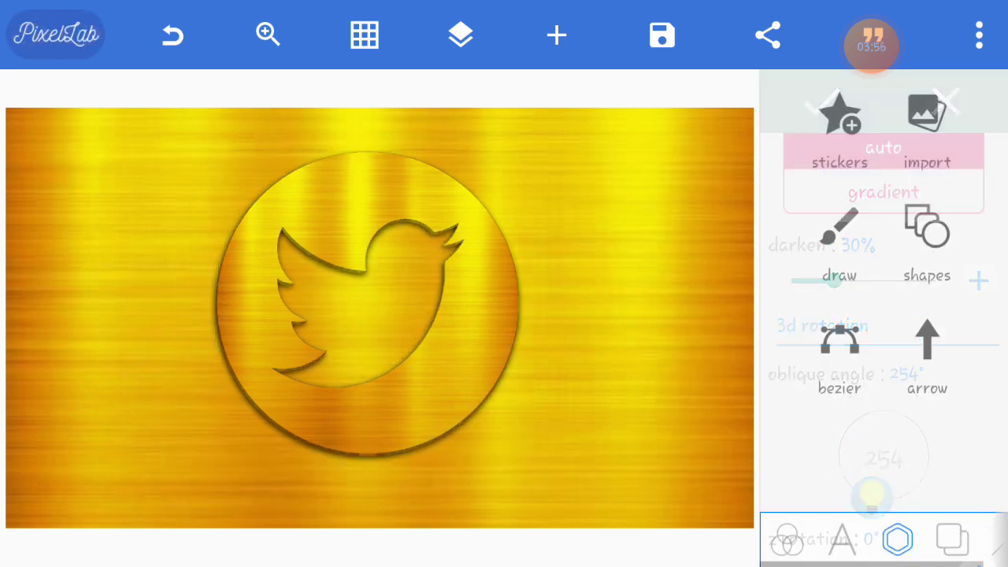
click(370, 299)
drag(519, 441, 529, 450)
click(642, 369)
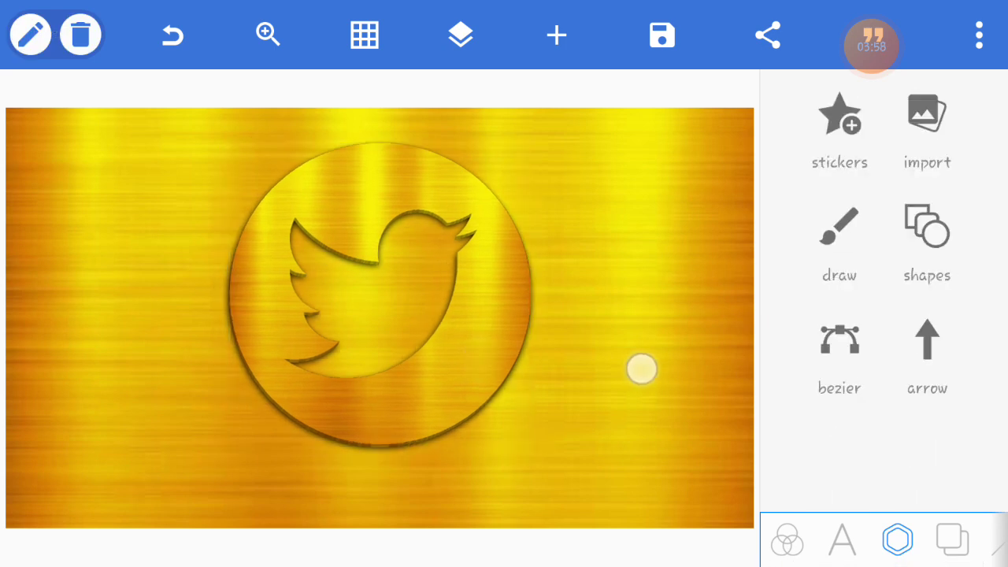
Centre the logo vertically on the banner with the alignment options, then deselect it.
click(363, 348)
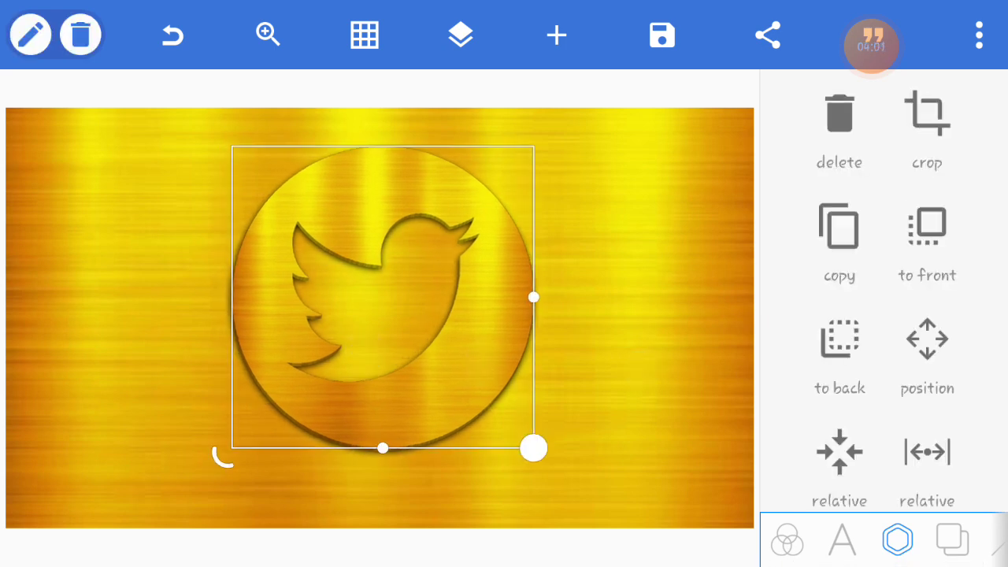
click(927, 339)
click(821, 102)
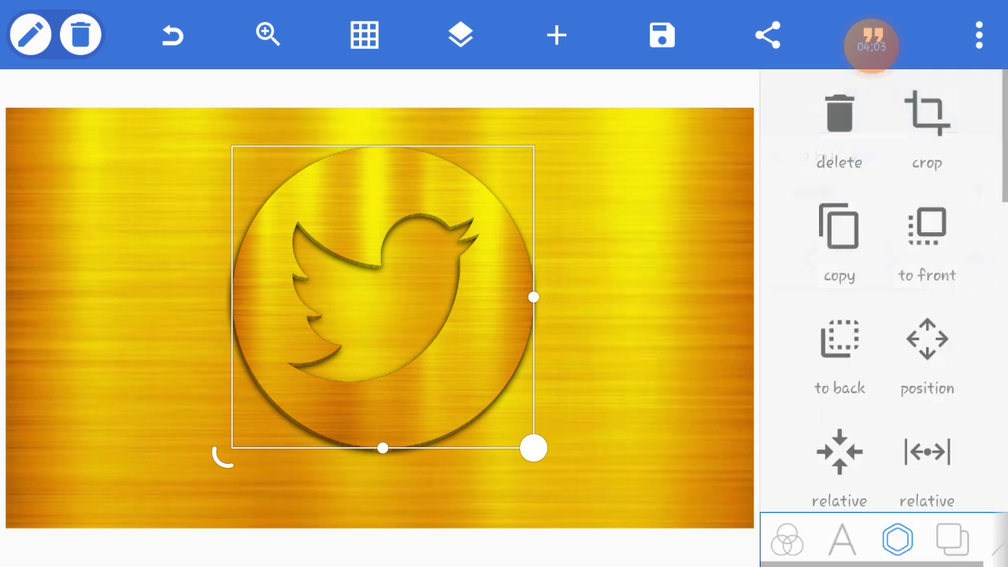
click(837, 524)
click(892, 264)
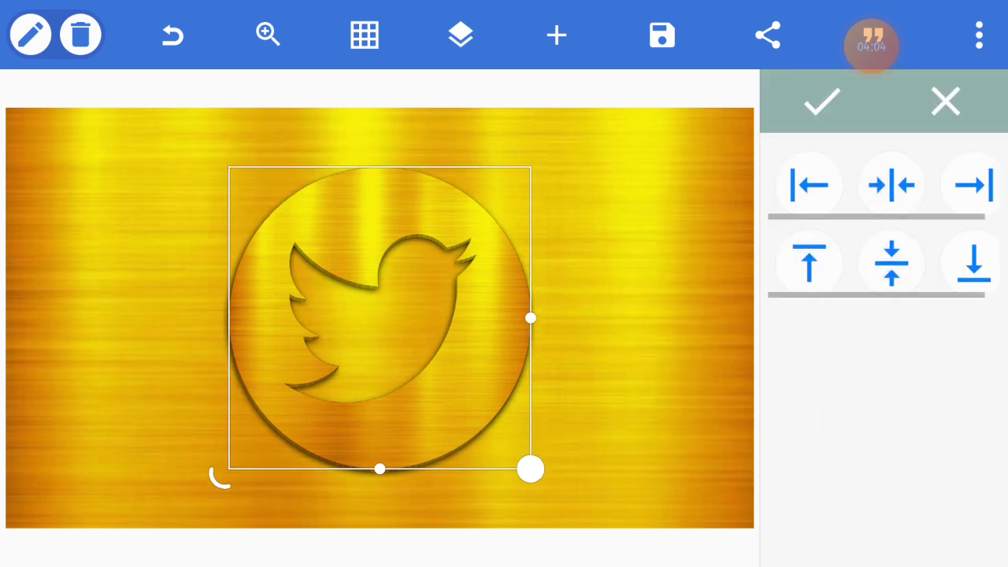
click(822, 102)
click(666, 279)
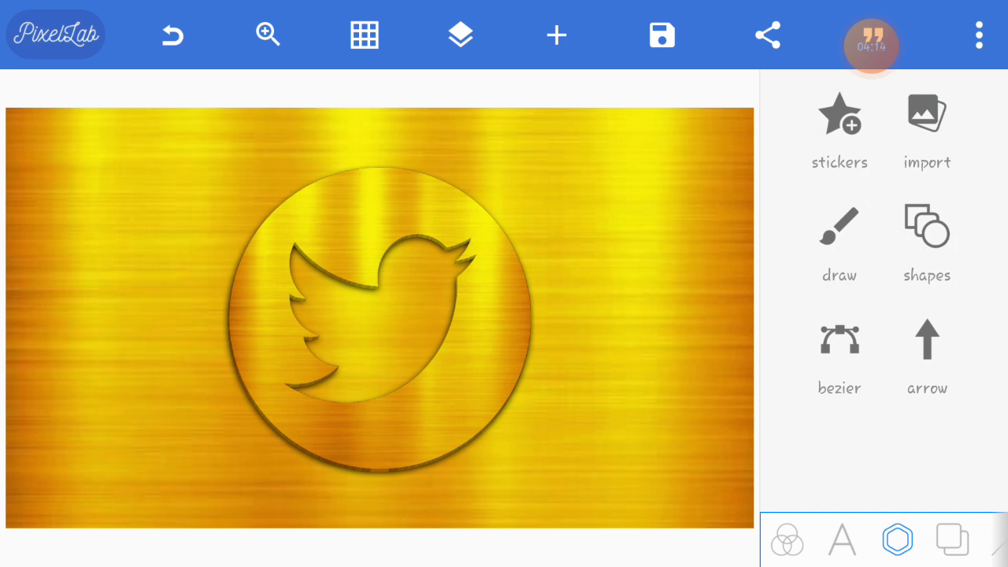
click(48, 250)
click(662, 35)
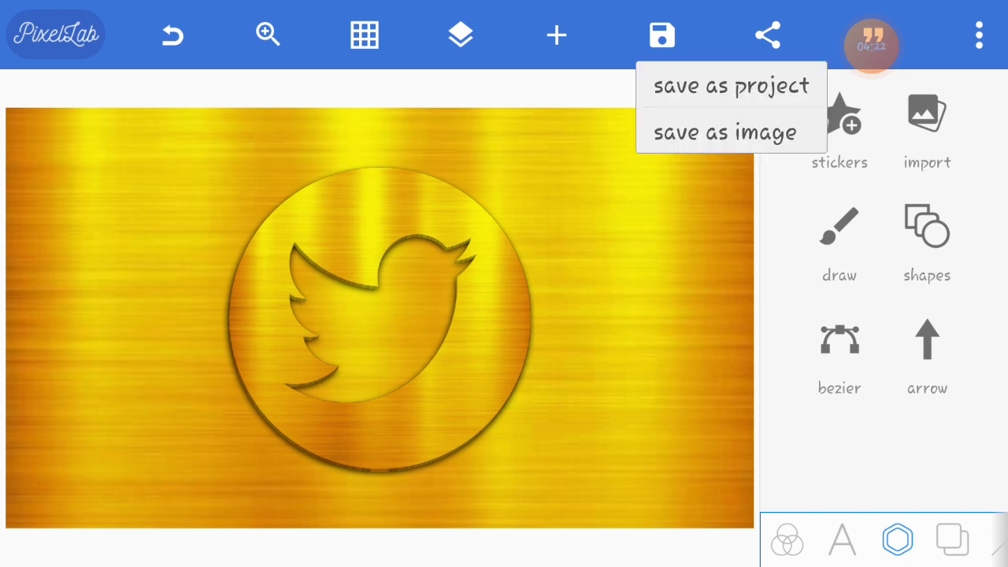
Start the save-as-image export and open the output dimensions list.
click(724, 132)
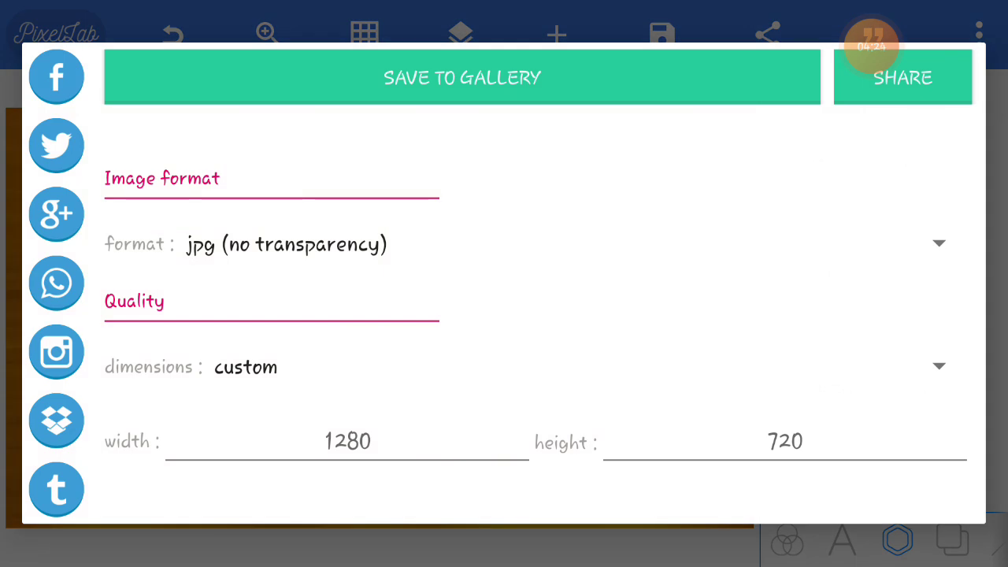
click(938, 366)
scroll(551, 394, down, 2)
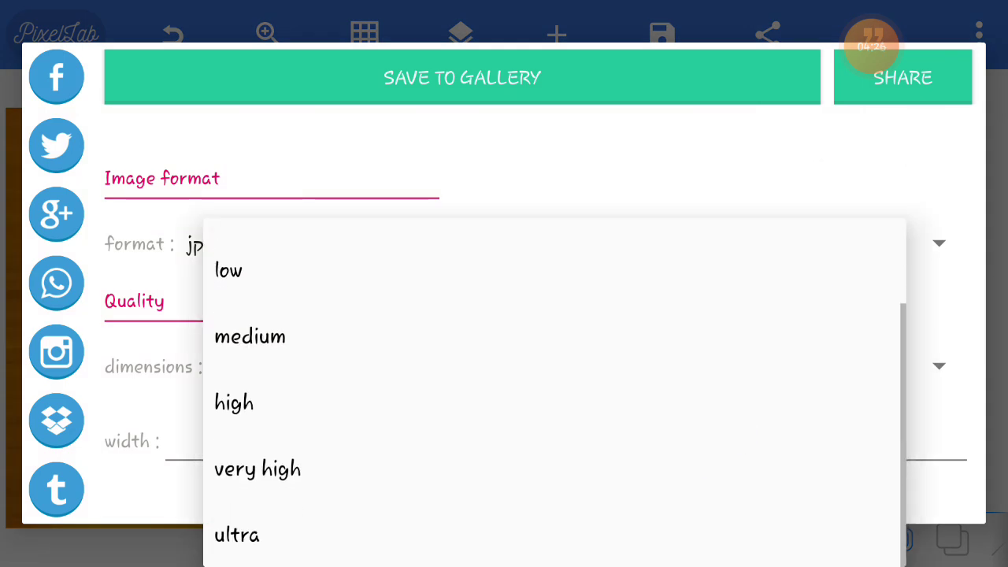